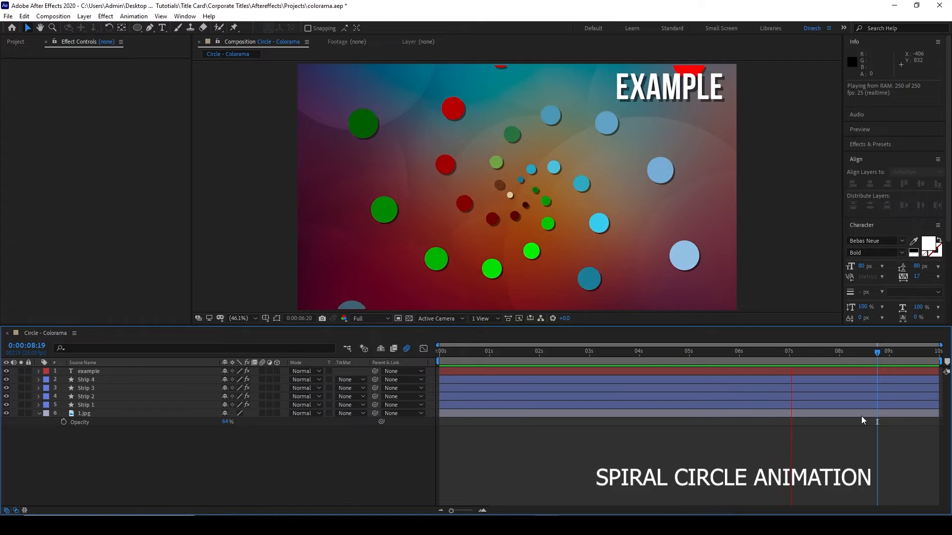
- Create a 10-second composition named "Circle Stripe Animation" with the HDTV 1080 25 preset and check its settings
{"action": "key", "text": "ctrl+n"}
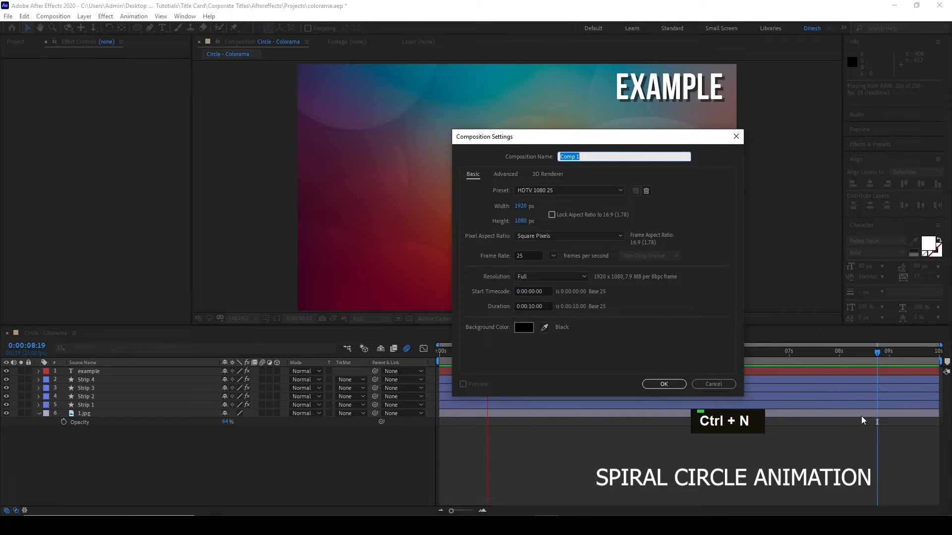
{"action": "key", "text": "shift"}
{"action": "type", "text": "An"}
{"action": "key", "text": "BackSpace"}
{"action": "key", "text": "BackSpace"}
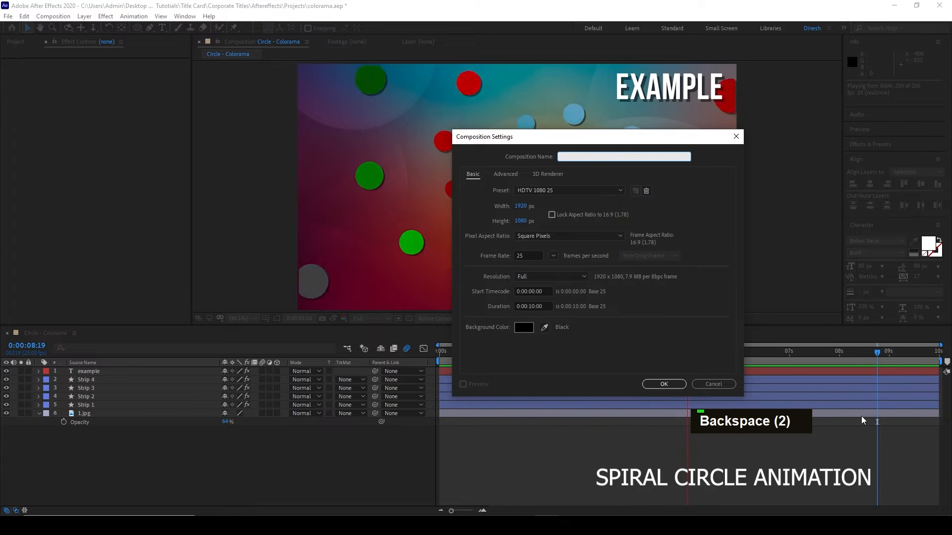
{"action": "type", "text": "Circle Stru"}
{"action": "key", "text": "BackSpace"}
{"action": "type", "text": "ipe "}
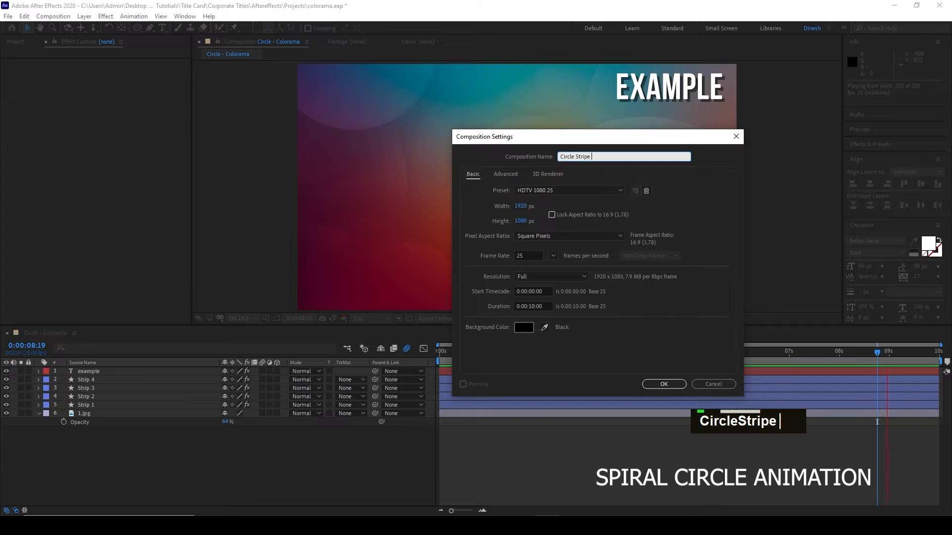
{"action": "type", "text": "Anu"}
{"action": "key", "text": "BackSpace"}
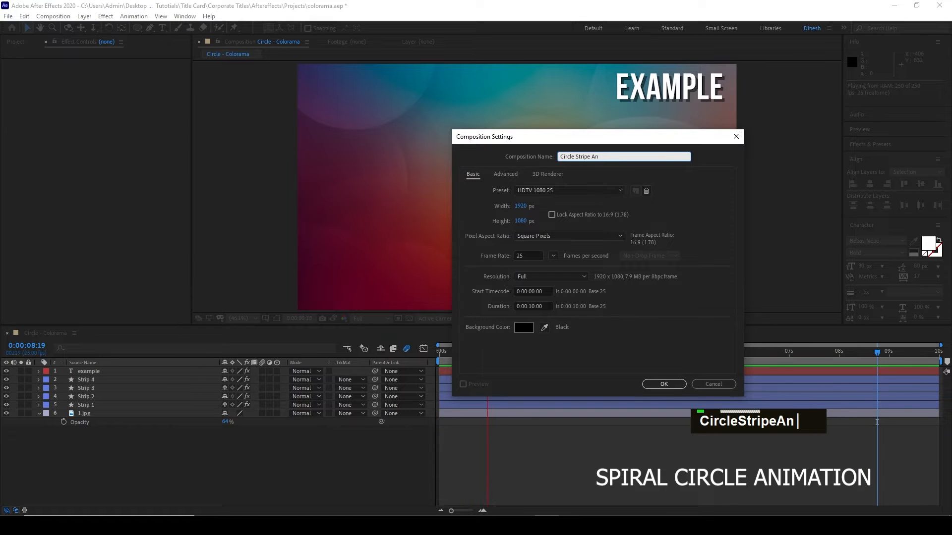
{"action": "type", "text": "imation"}
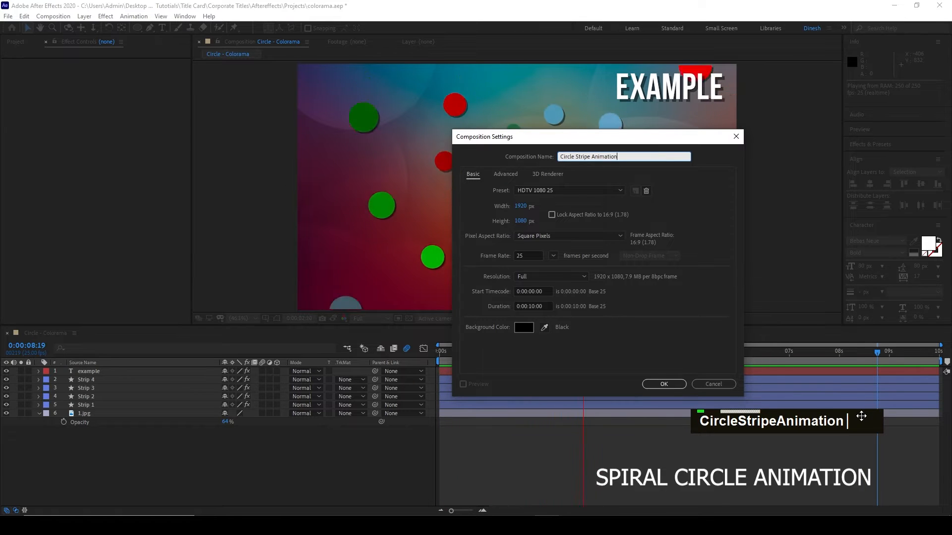
{"action": "key", "text": "Return"}
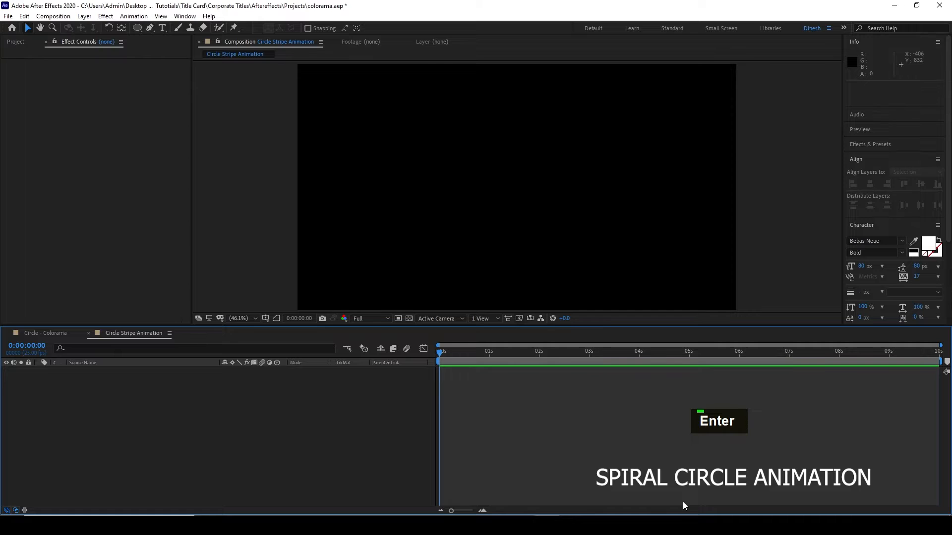
{"action": "key", "text": "ctrl+k"}
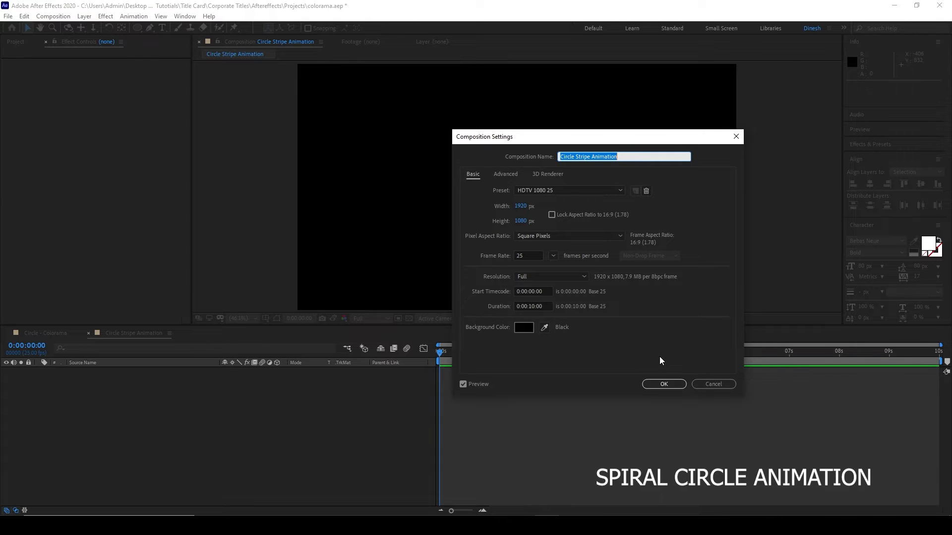
{"action": "left_click", "coordinate": [657, 385]}
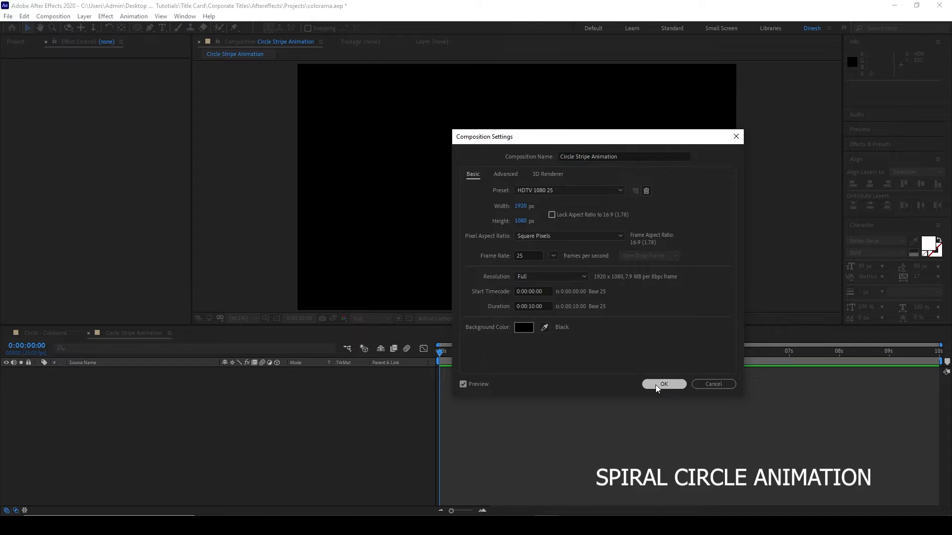
- Draw a circle about 108 px wide near the centre of the composition and set its stroke to None
{"action": "left_click", "coordinate": [135, 27]}
{"action": "left_click_drag", "start_coordinate": [499, 170], "coordinate": [526, 197]}
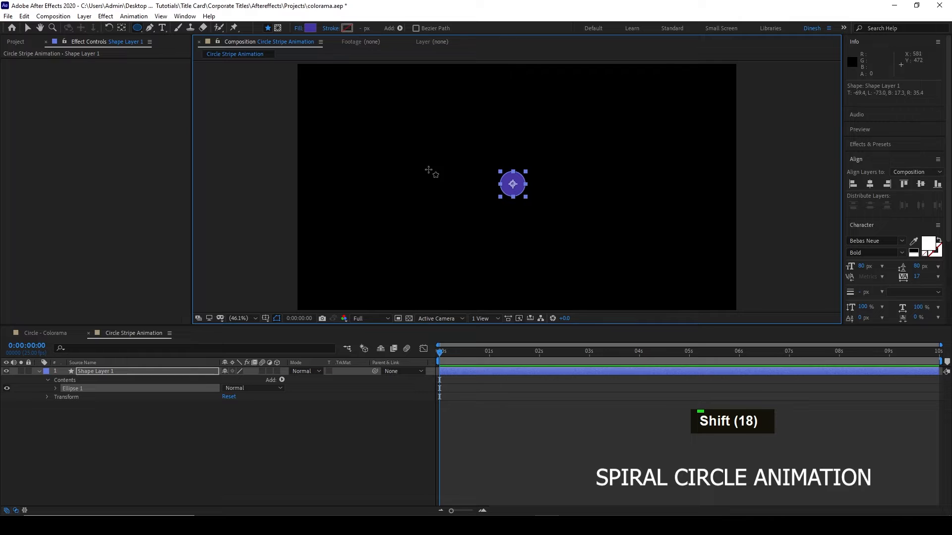
{"action": "left_click", "coordinate": [330, 28]}
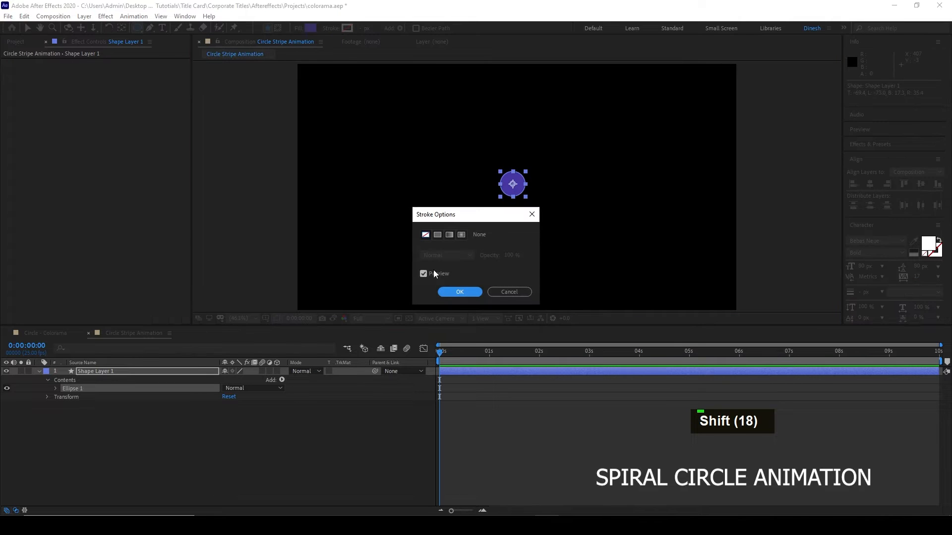
{"action": "left_click", "coordinate": [426, 236]}
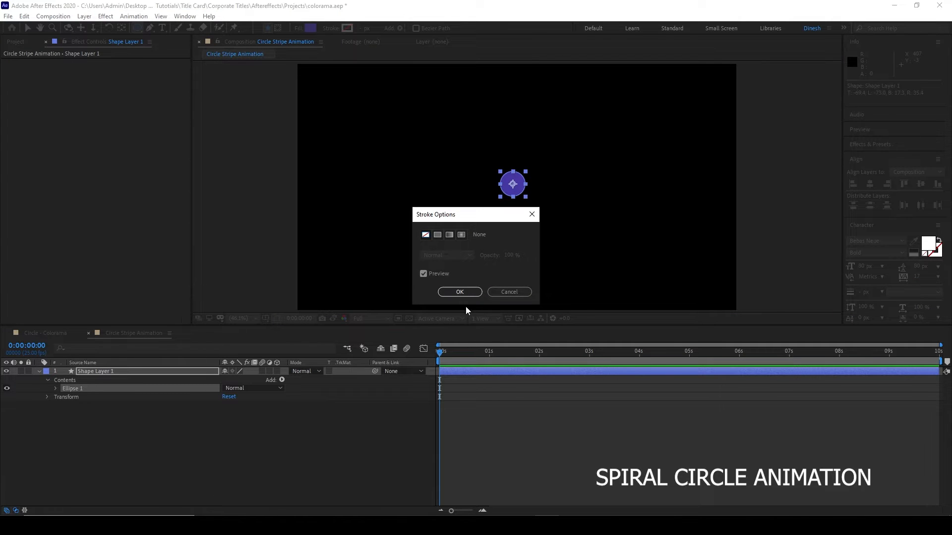
{"action": "left_click", "coordinate": [460, 292]}
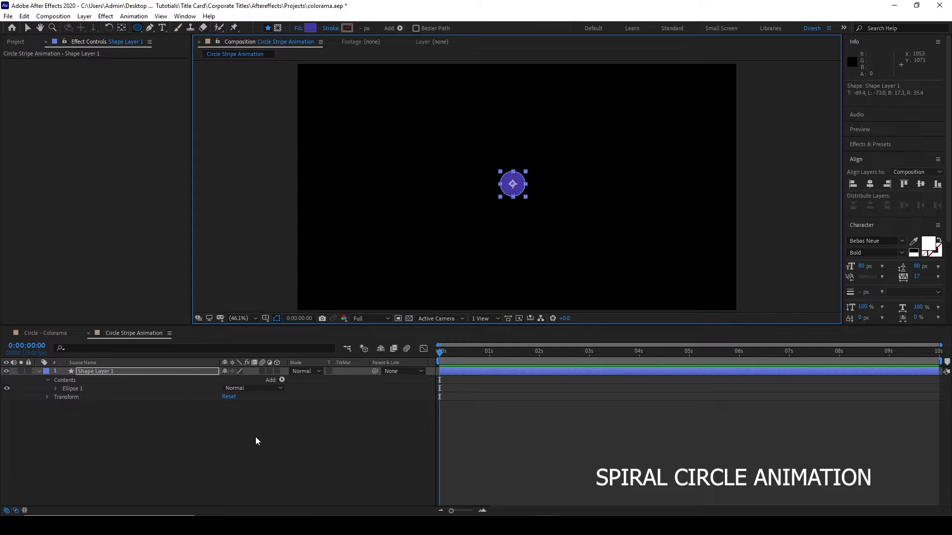
- Select the circle with the Selection tool and expand the transform properties of its Ellipse 1 group
{"action": "key", "text": "v"}
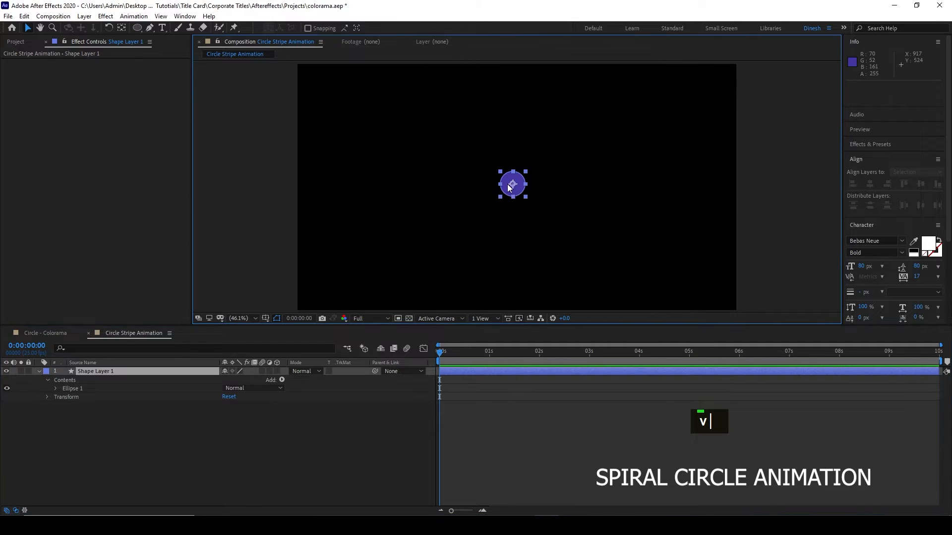
{"action": "left_click", "coordinate": [508, 184]}
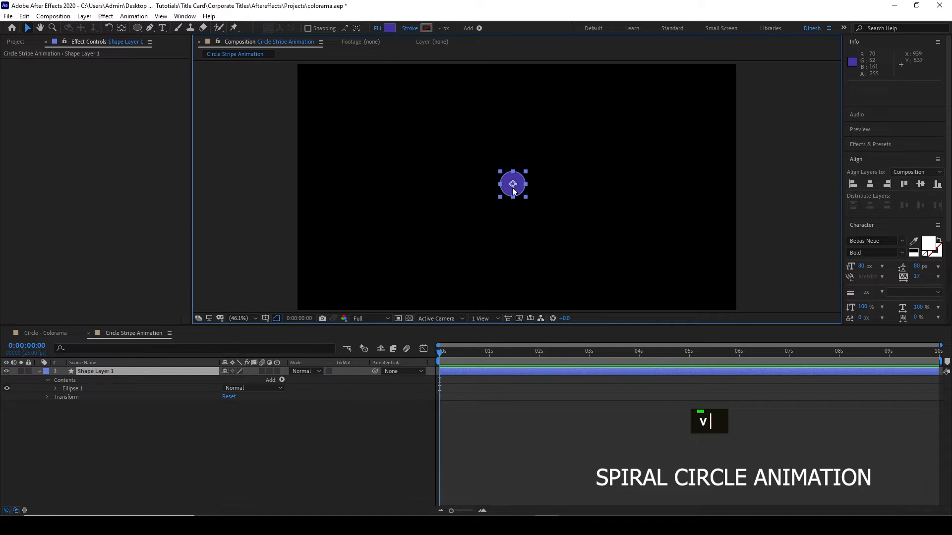
{"action": "left_click", "coordinate": [222, 469]}
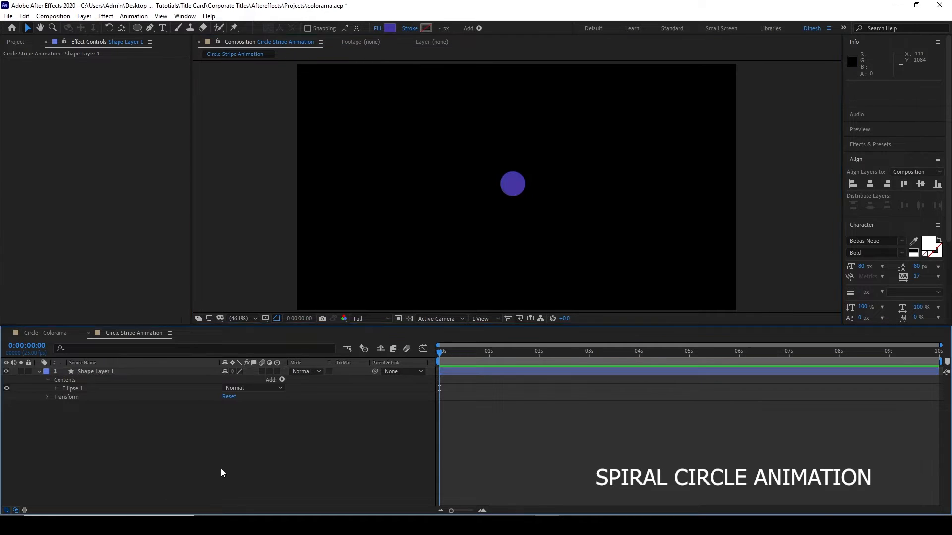
{"action": "left_click", "coordinate": [505, 188]}
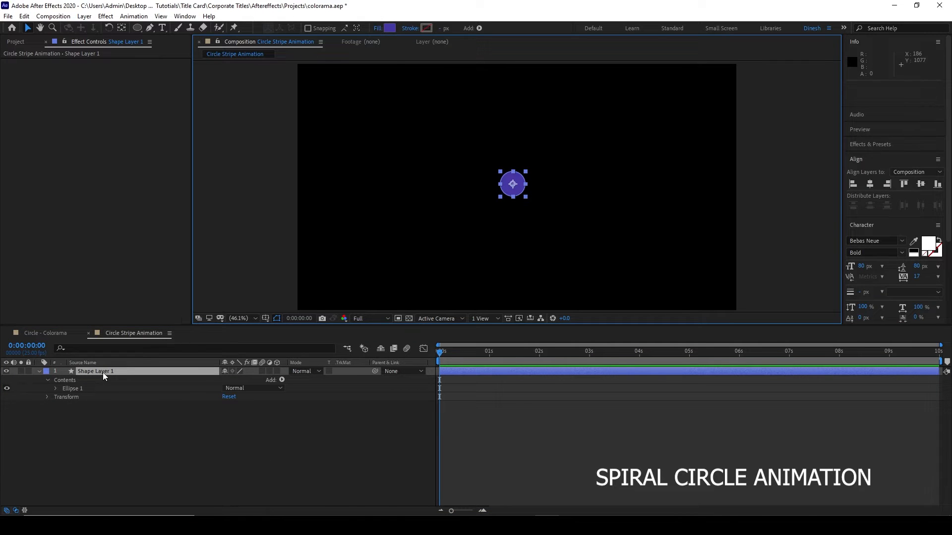
{"action": "left_click", "coordinate": [98, 389]}
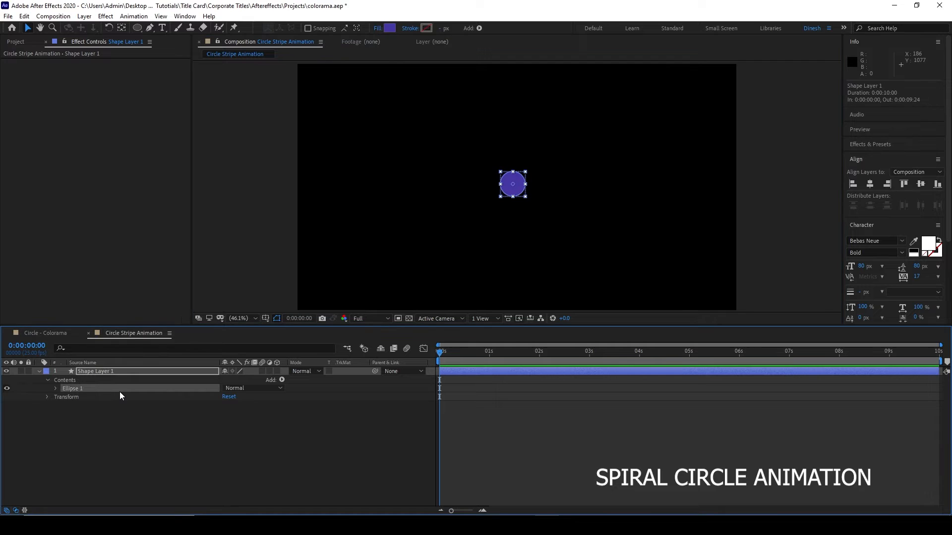
{"action": "left_click", "coordinate": [97, 428]}
{"action": "left_click", "coordinate": [55, 388]}
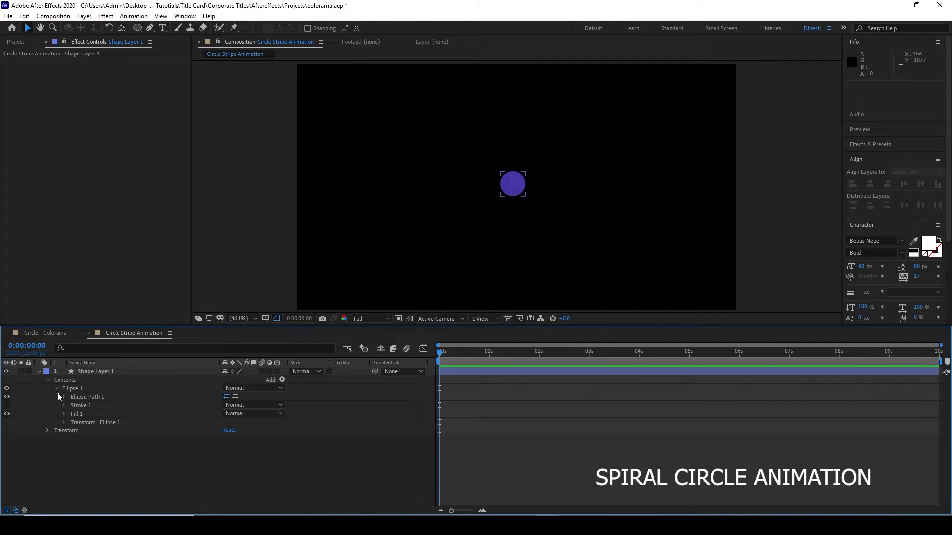
{"action": "left_click", "coordinate": [64, 423]}
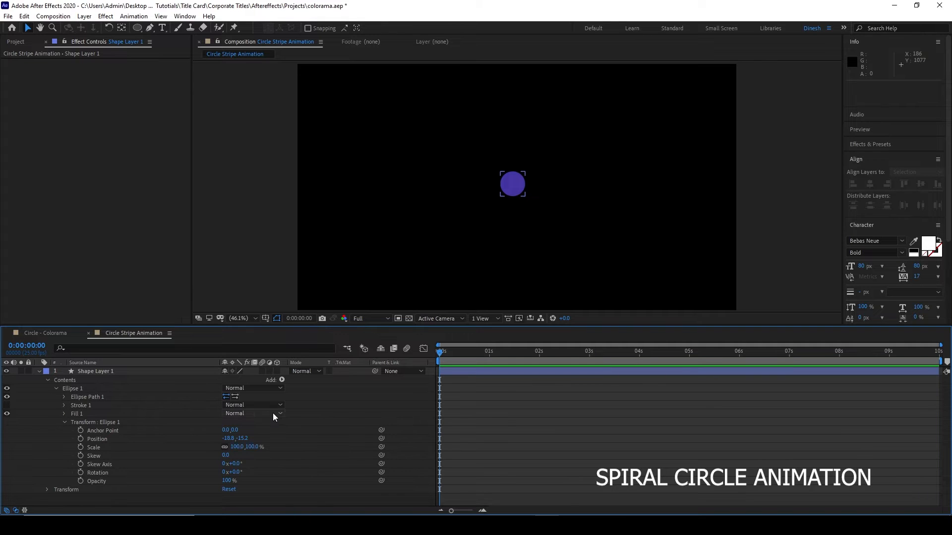
- Keyframe Ellipse 1's anchor point from 0.0, 0.0 at 0:00:00:00 to 0.0, 608.0 at 0:00:02:13 and preview the motion
{"action": "left_click", "coordinate": [79, 431]}
{"action": "left_click_drag", "start_coordinate": [442, 359], "coordinate": [565, 375]}
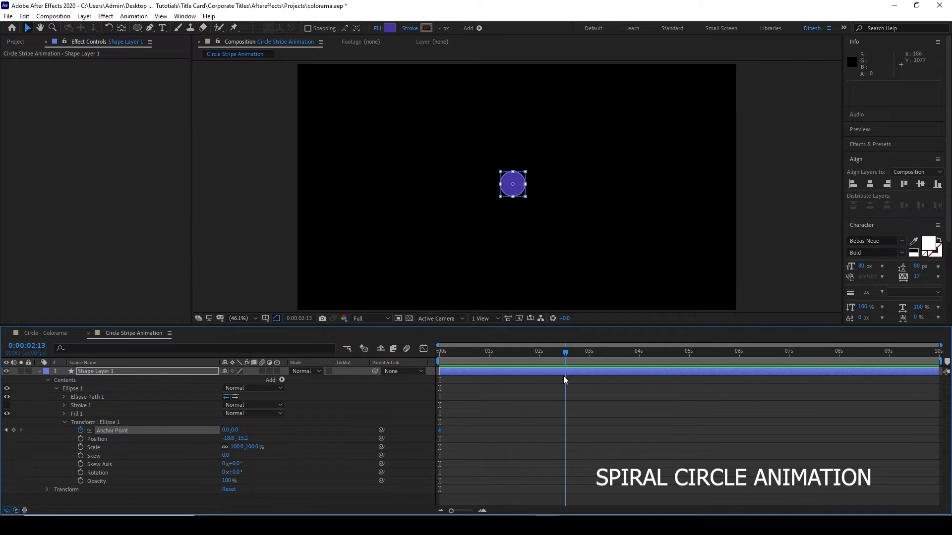
{"action": "left_click_drag", "start_coordinate": [238, 430], "coordinate": [520, 450]}
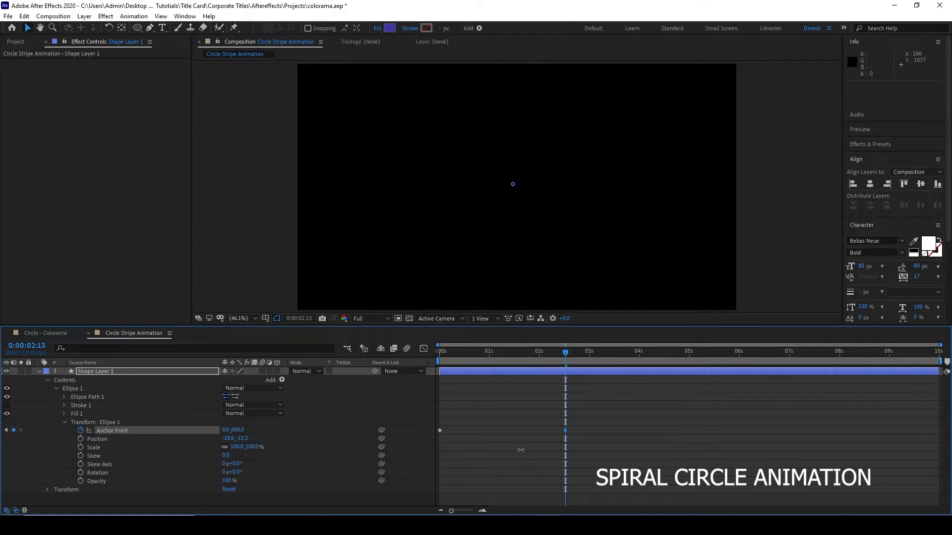
{"action": "left_click", "coordinate": [249, 318]}
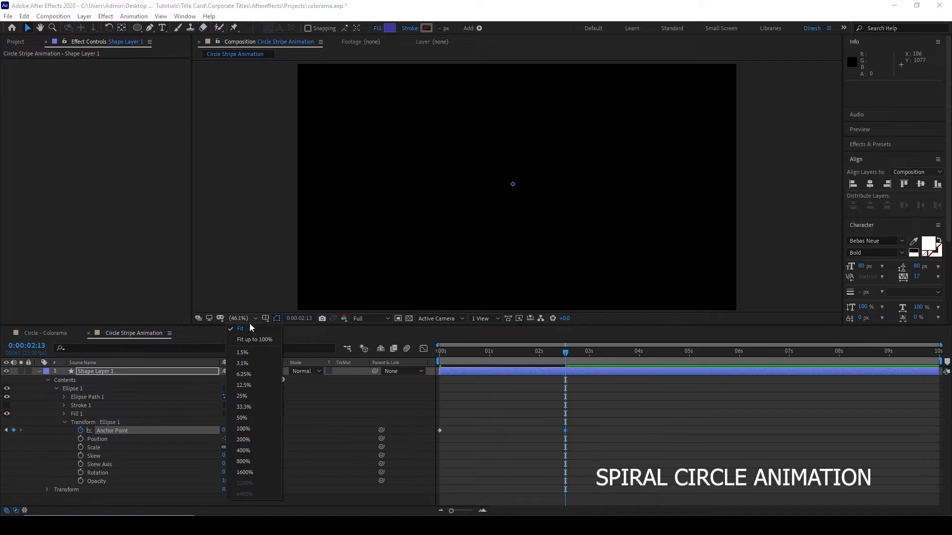
{"action": "left_click", "coordinate": [251, 408]}
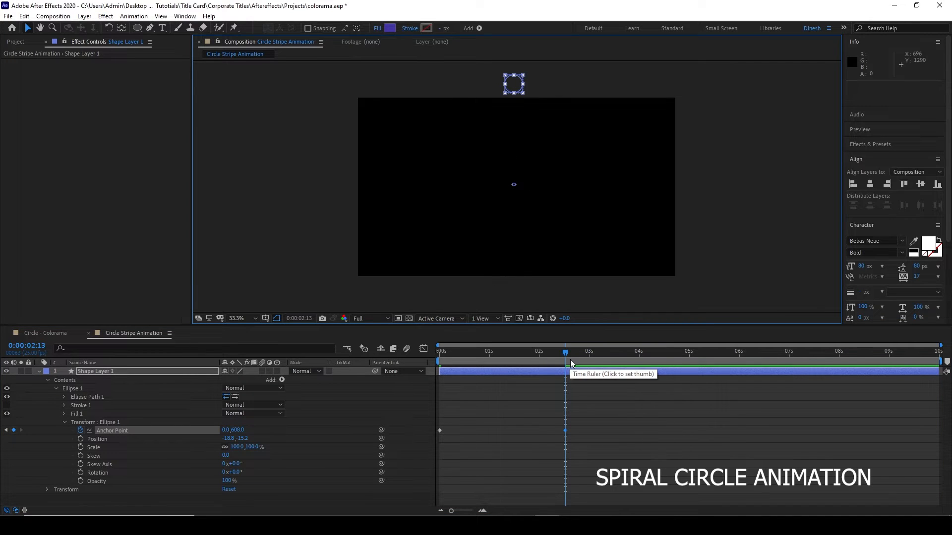
{"action": "key", "text": "Home"}
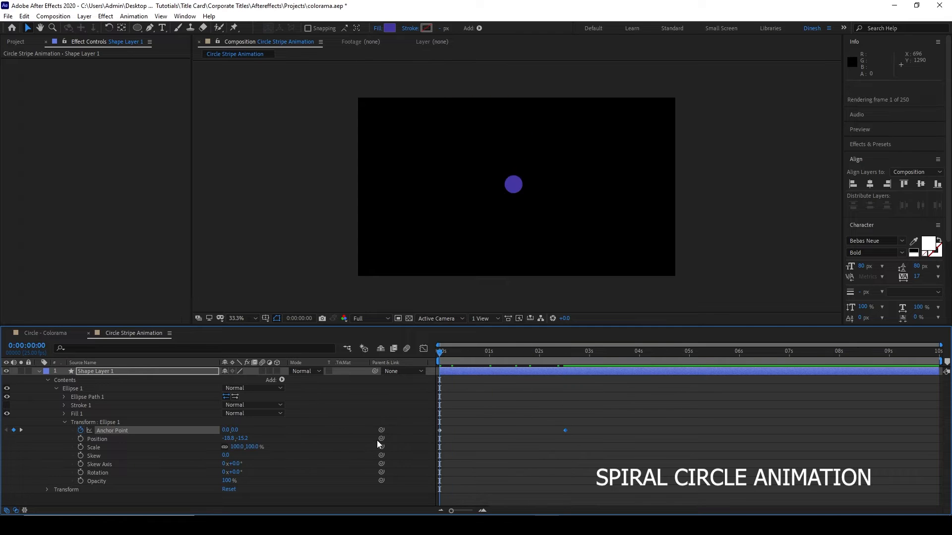
{"action": "key", "text": "space"}
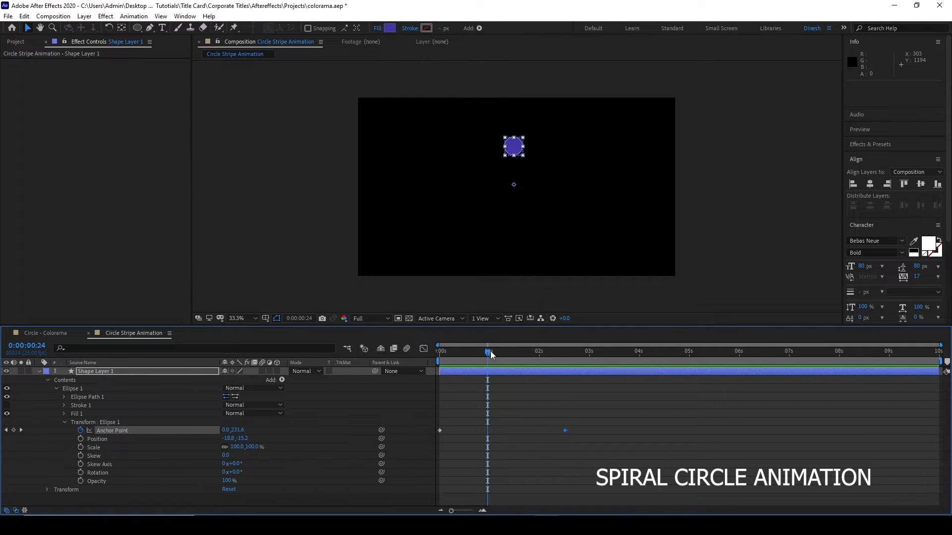
- Keyframe Ellipse 1's scale from 0% at 0:00:00:00 to 100% at 0:00:02:13
{"action": "left_click_drag", "start_coordinate": [489, 351], "coordinate": [429, 362]}
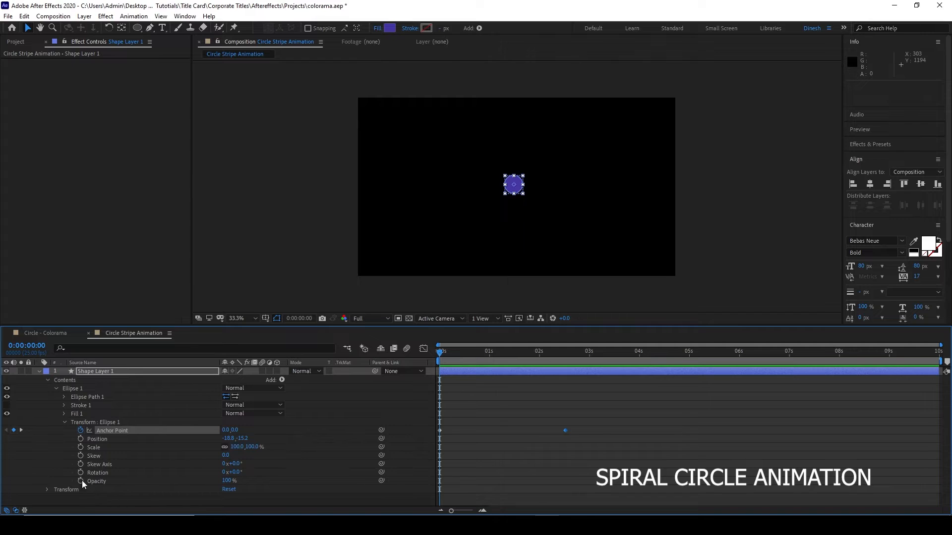
{"action": "left_click", "coordinate": [79, 448]}
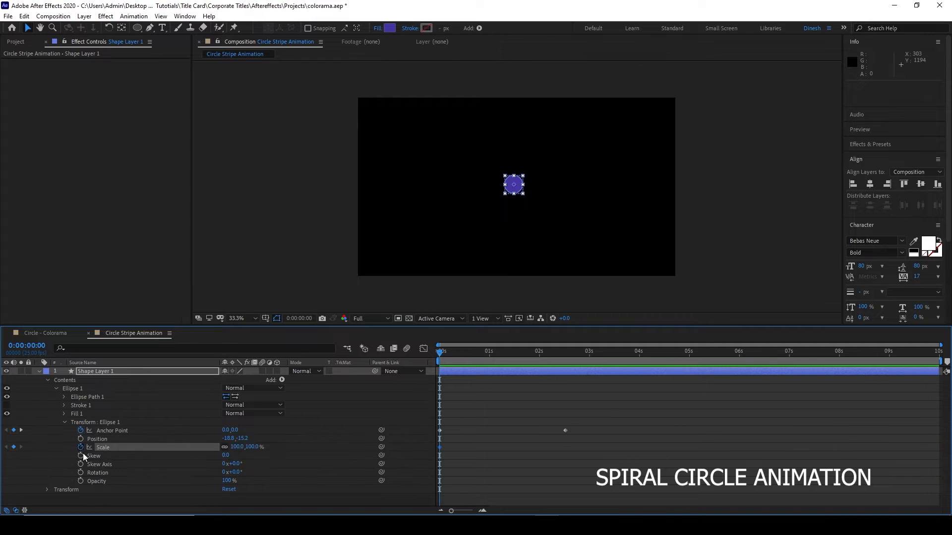
{"action": "left_click", "coordinate": [235, 447]}
{"action": "type", "text": "0"}
{"action": "key", "text": "Return"}
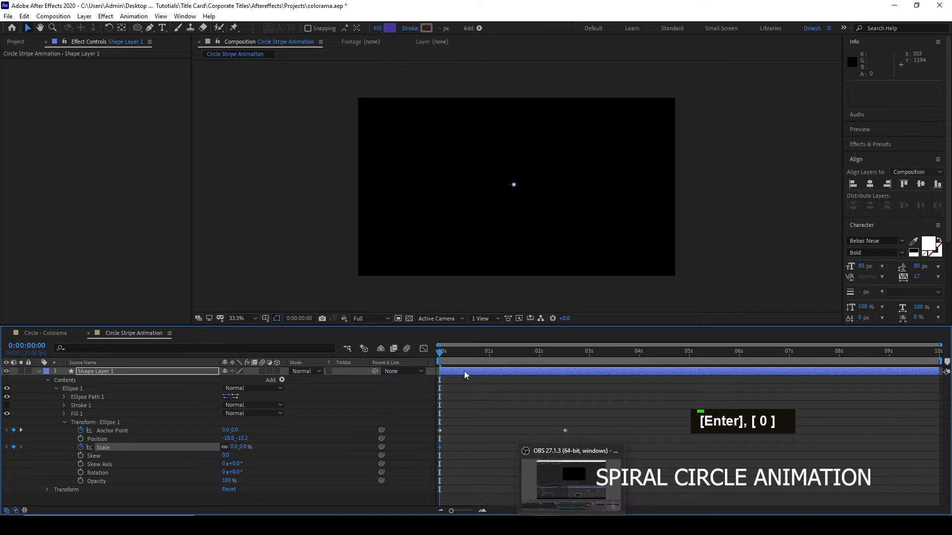
{"action": "left_click_drag", "start_coordinate": [433, 356], "coordinate": [566, 383]}
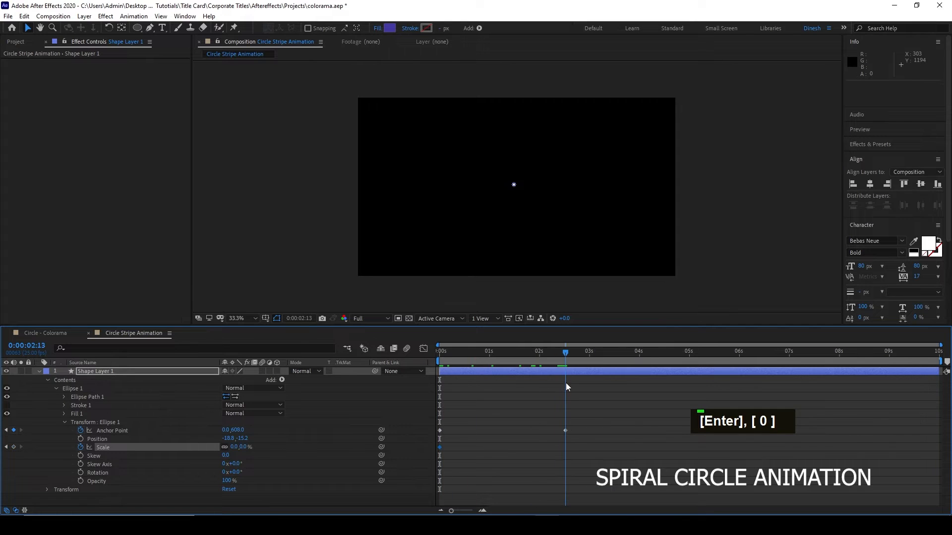
{"action": "left_click", "coordinate": [239, 447]}
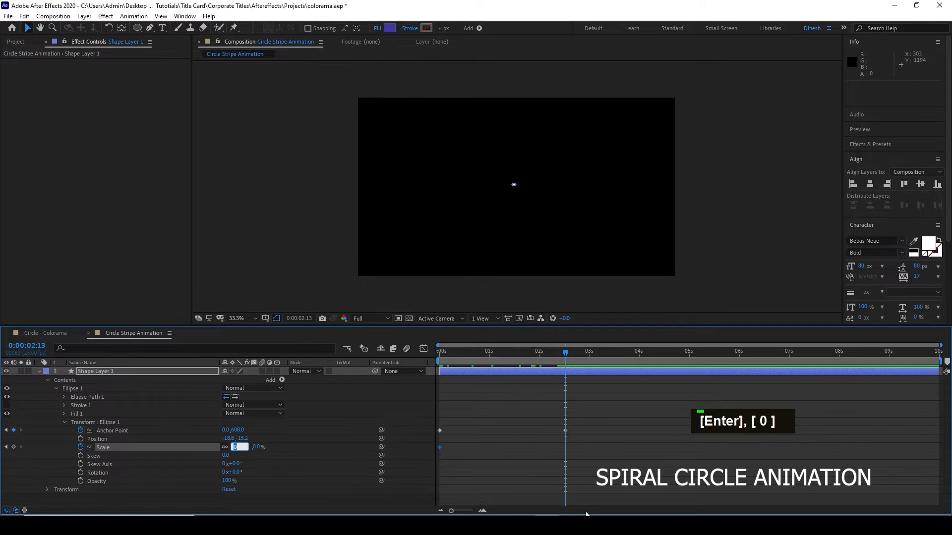
{"action": "type", "text": "100"}
{"action": "key", "text": "Return"}
{"action": "key", "text": "0"}
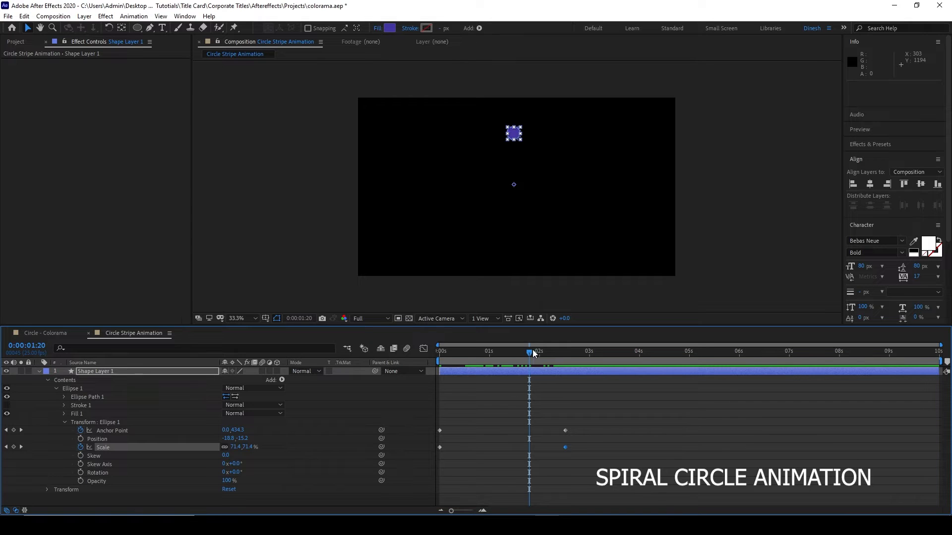
- Keyframe Ellipse 1's opacity from 0% at 0:00:00:00 to 100% at 0:00:02:13 and preview the fade-in
{"action": "left_click_drag", "start_coordinate": [528, 349], "coordinate": [429, 361]}
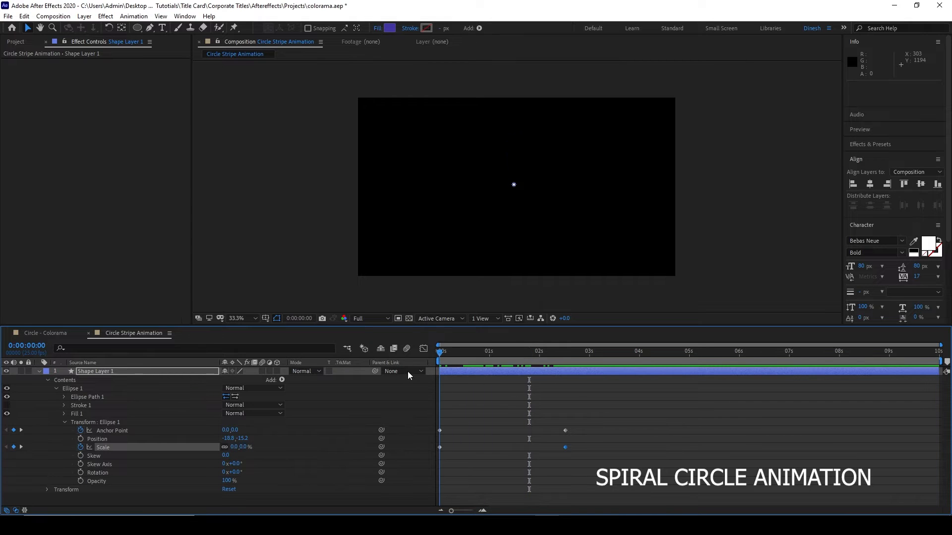
{"action": "left_click", "coordinate": [81, 481]}
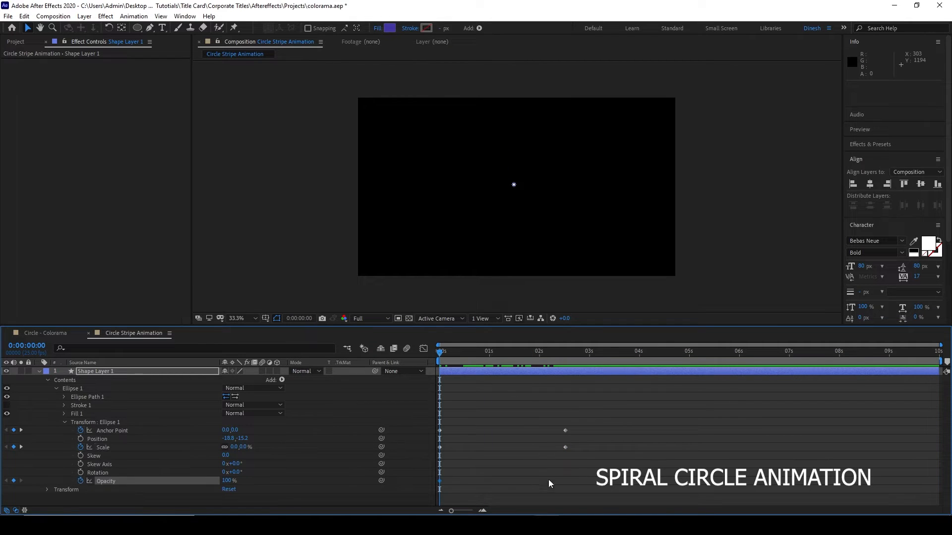
{"action": "left_click", "coordinate": [228, 481]}
{"action": "type", "text": "0"}
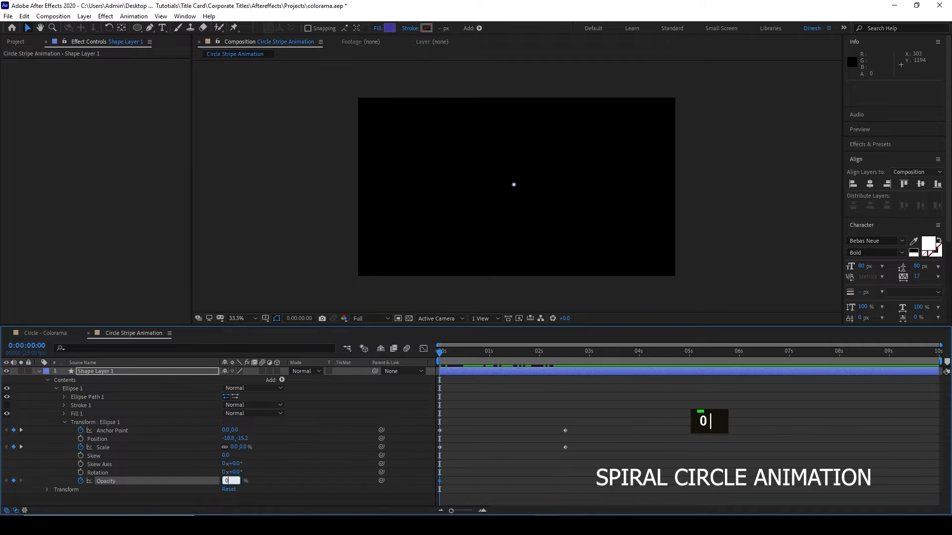
{"action": "key", "text": "Return"}
{"action": "left_click_drag", "start_coordinate": [466, 351], "coordinate": [564, 386]}
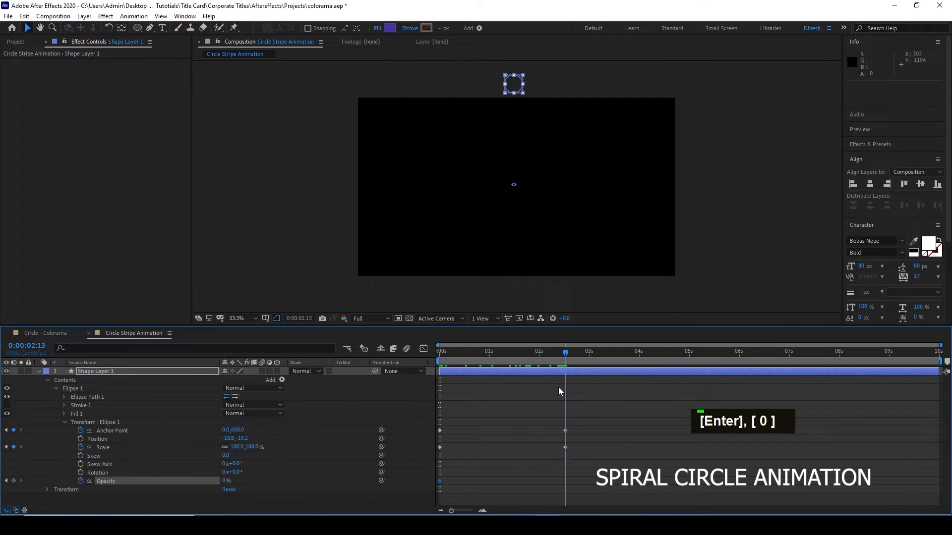
{"action": "left_click", "coordinate": [222, 482]}
{"action": "type", "text": "100"}
{"action": "key", "text": "Return"}
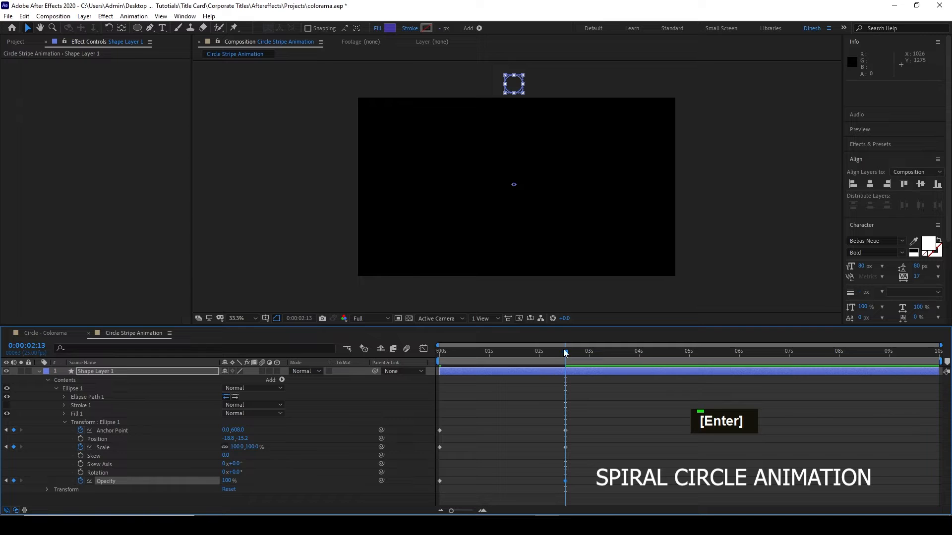
{"action": "left_click_drag", "start_coordinate": [565, 353], "coordinate": [430, 362]}
{"action": "key", "text": "space"}
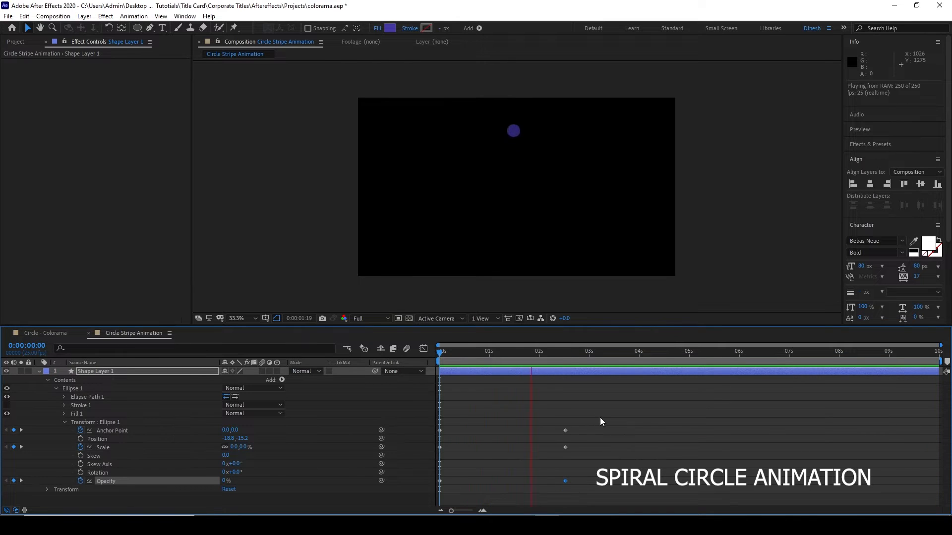
{"action": "key", "text": "space"}
- Keyframe Ellipse 1's rotation from 0x+0.0° at 0:00:00:00 to 1x+0.0° at 0:00:02:13 and preview the motion up to 0:00:01:23
{"action": "left_click_drag", "start_coordinate": [559, 353], "coordinate": [433, 370]}
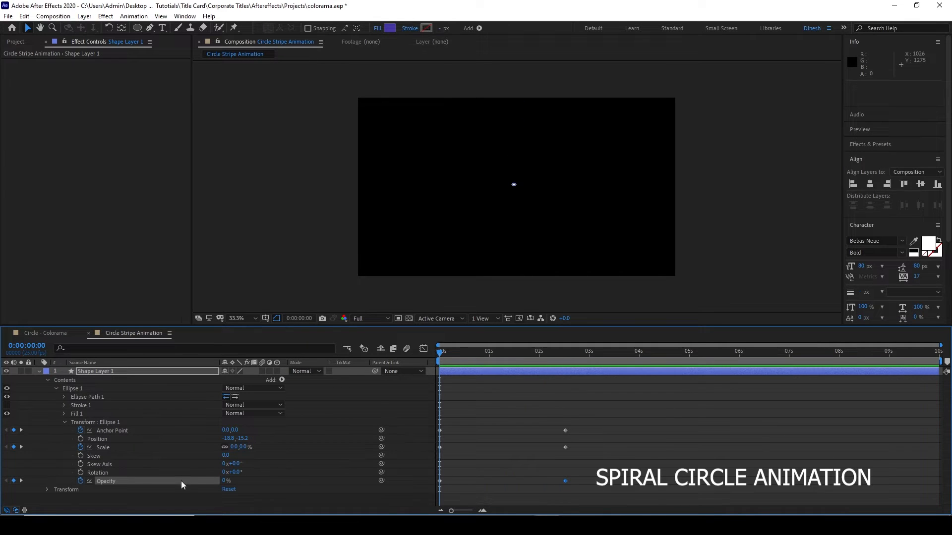
{"action": "left_click", "coordinate": [81, 472]}
{"action": "left_click_drag", "start_coordinate": [439, 363], "coordinate": [564, 377]}
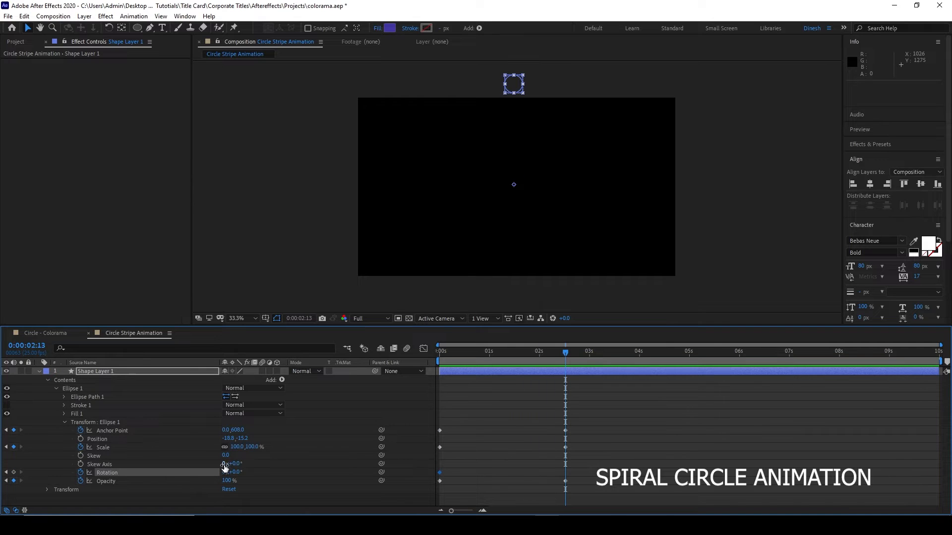
{"action": "left_click", "coordinate": [226, 474]}
{"action": "type", "text": "1"}
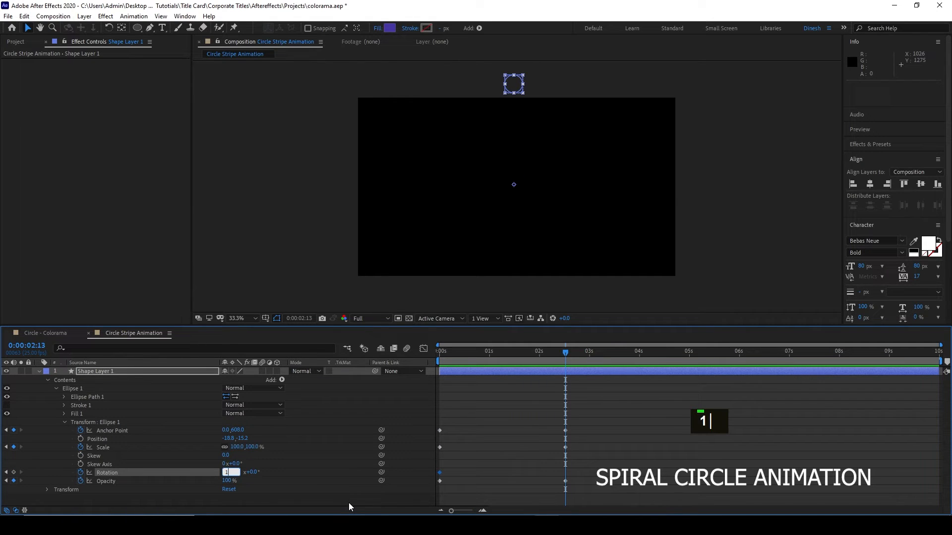
{"action": "key", "text": "Return"}
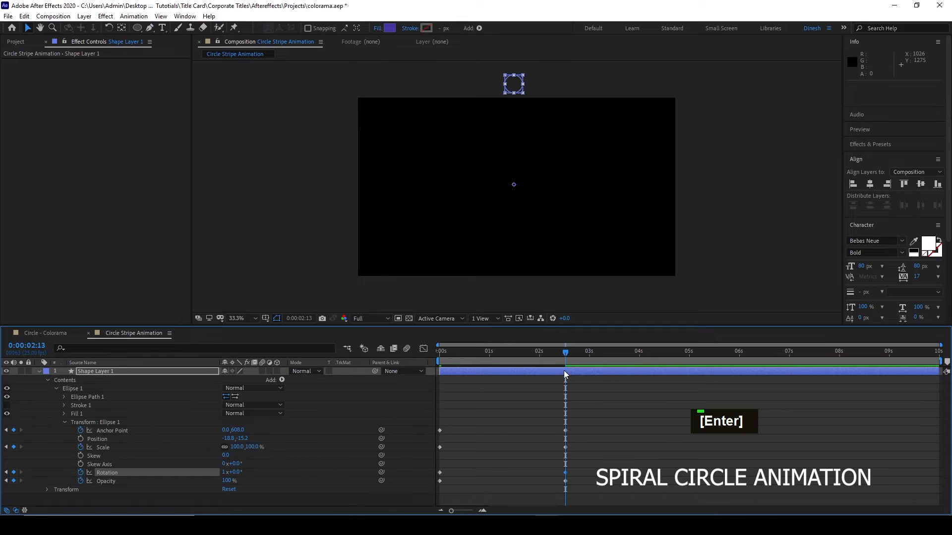
{"action": "left_click_drag", "start_coordinate": [567, 352], "coordinate": [399, 377]}
{"action": "key", "text": "space"}
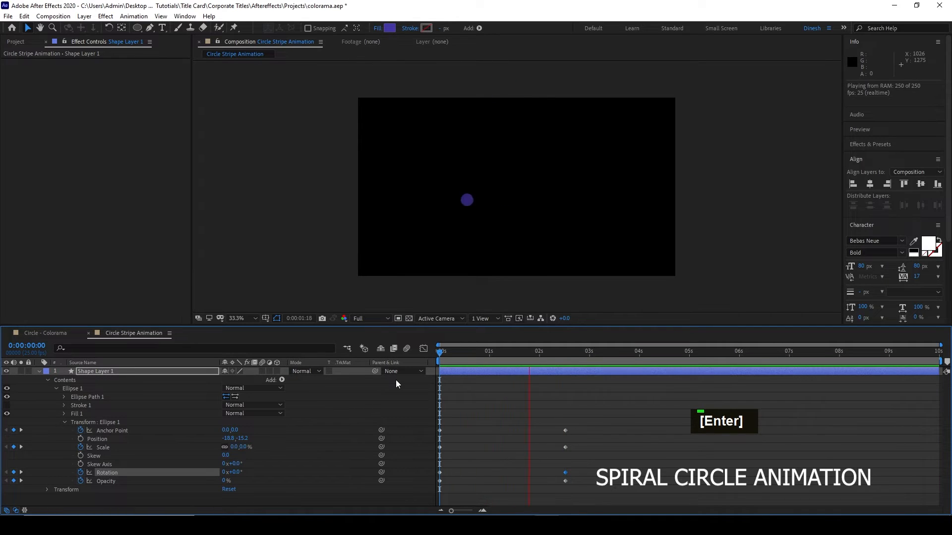
{"action": "left_click", "coordinate": [607, 353]}
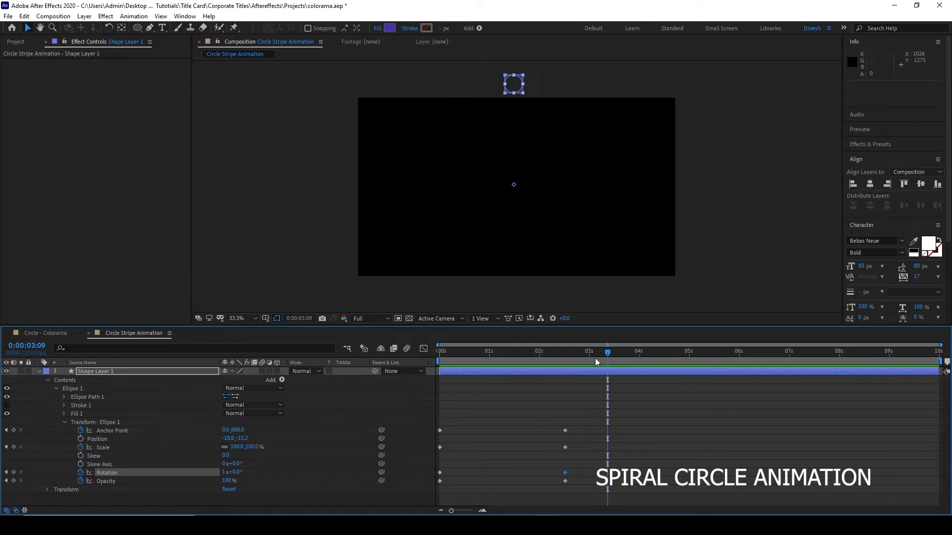
{"action": "left_click_drag", "start_coordinate": [607, 355], "coordinate": [534, 418]}
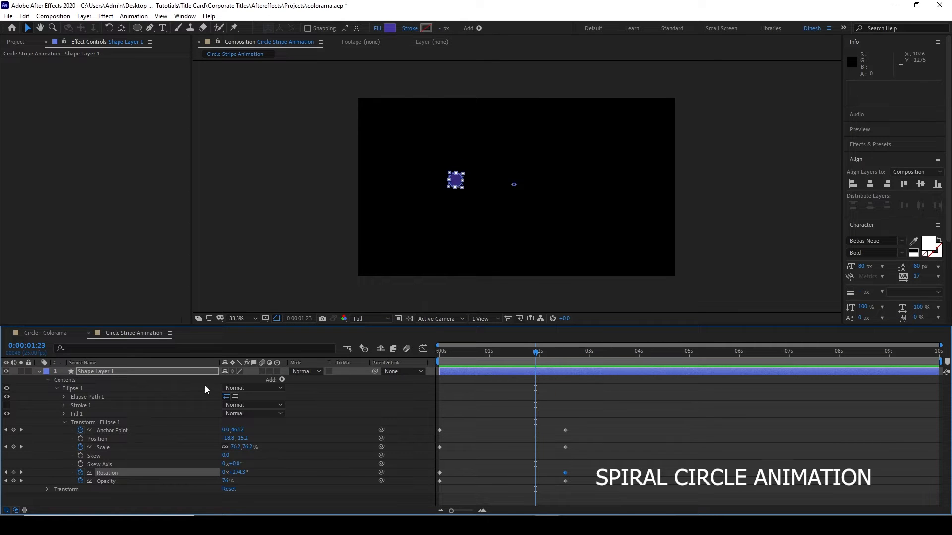
- Rename the Shape Layer 1 layer to "Strip 1"
{"action": "right_click", "coordinate": [107, 371]}
{"action": "left_click", "coordinate": [167, 355]}
{"action": "type", "text": "STripe"}
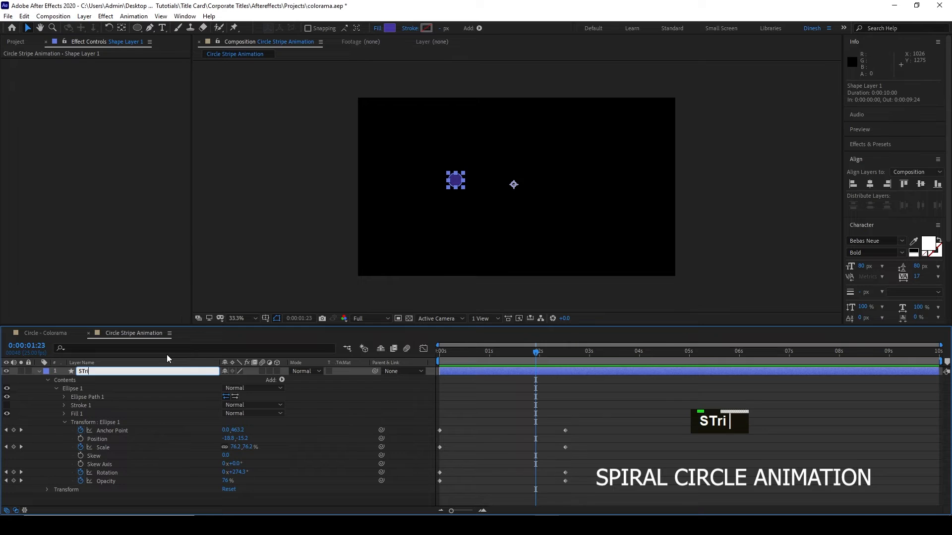
{"action": "type", "text": "2"}
{"action": "key", "text": "BackSpace"}
{"action": "key", "text": "BackSpace"}
{"action": "key", "text": "BackSpace"}
{"action": "key", "text": "BackSpace"}
{"action": "key", "text": "BackSpace"}
{"action": "key", "text": "BackSpace"}
{"action": "key", "text": "BackSpace"}
{"action": "type", "text": "Strip 1"}
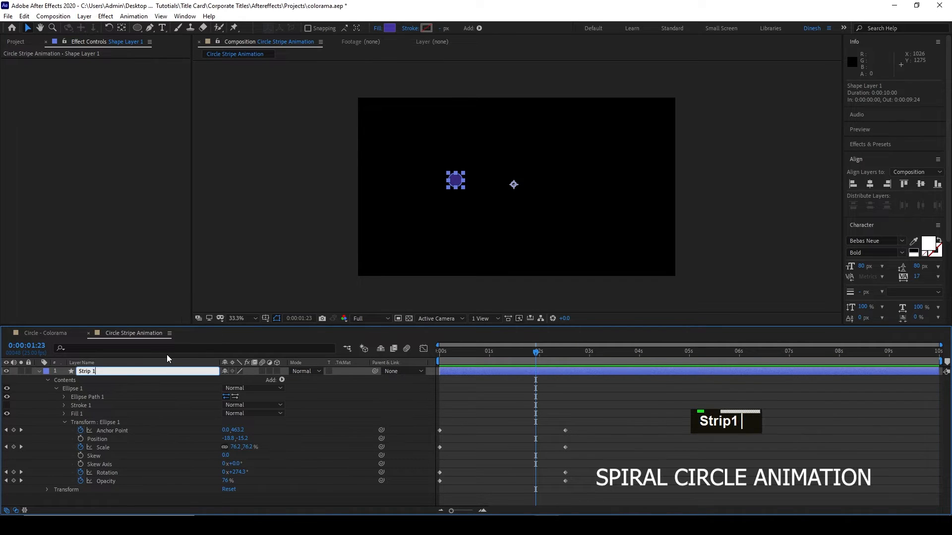
{"action": "key", "text": "Return"}
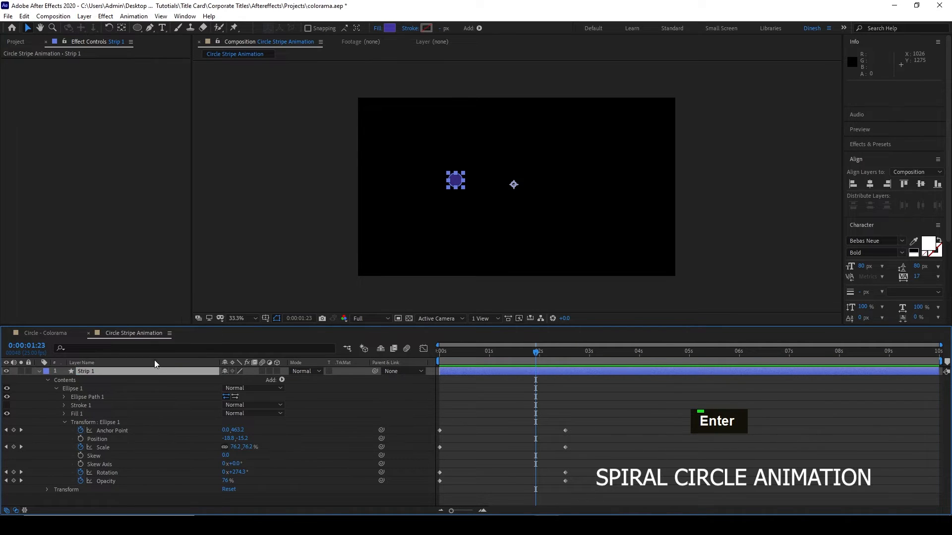
- Collapse the Strip 1 layer's properties and apply the Echo effect to it
{"action": "left_click", "coordinate": [38, 372]}
{"action": "key", "text": "ctrl+space"}
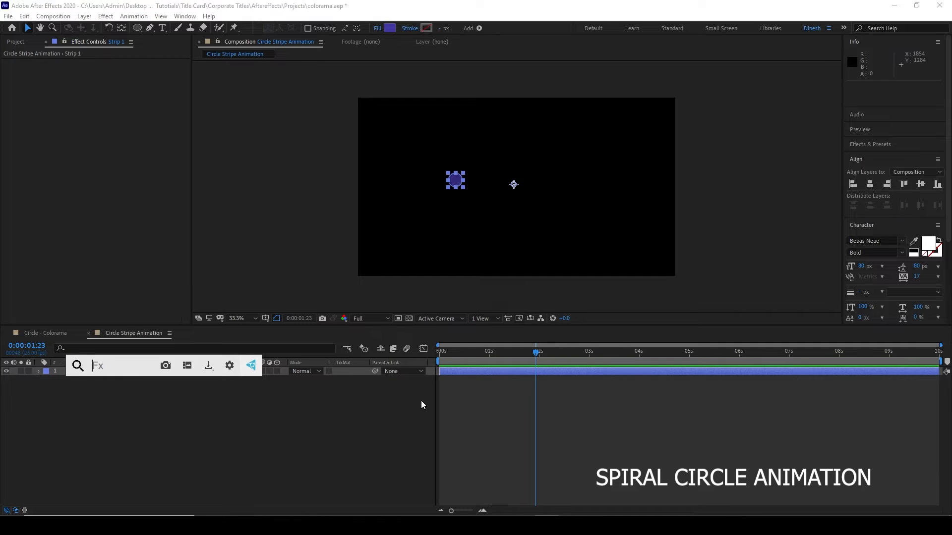
{"action": "type", "text": "echio"}
{"action": "key", "text": "BackSpace"}
{"action": "key", "text": "BackSpace"}
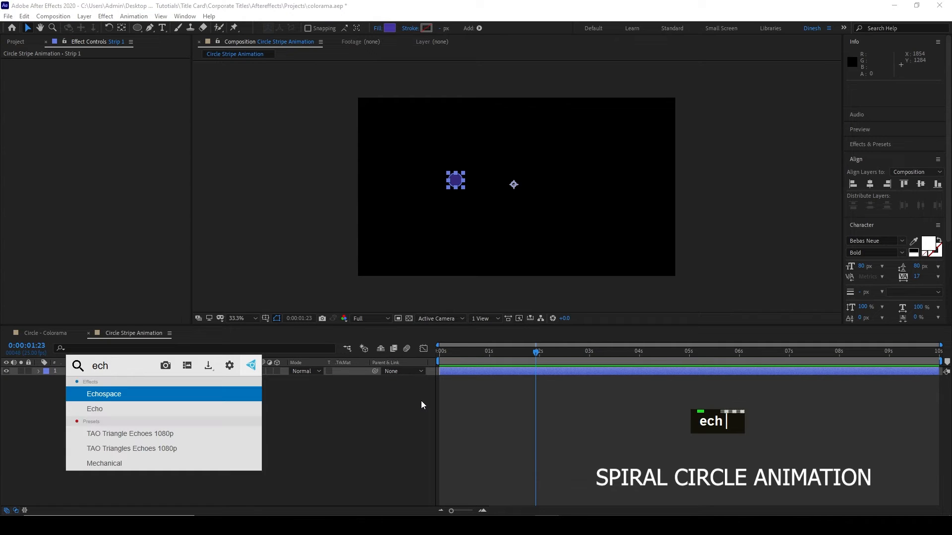
{"action": "type", "text": "o"}
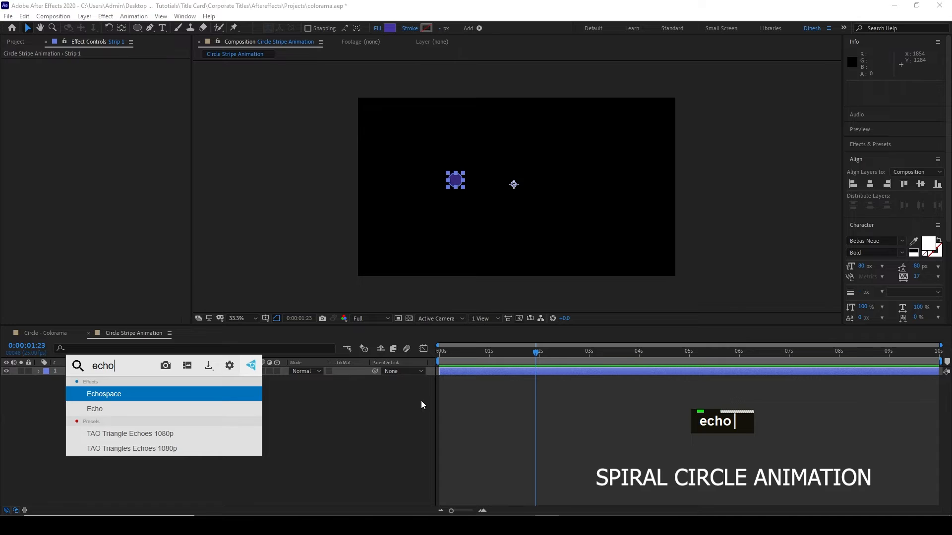
{"action": "left_click", "coordinate": [119, 409]}
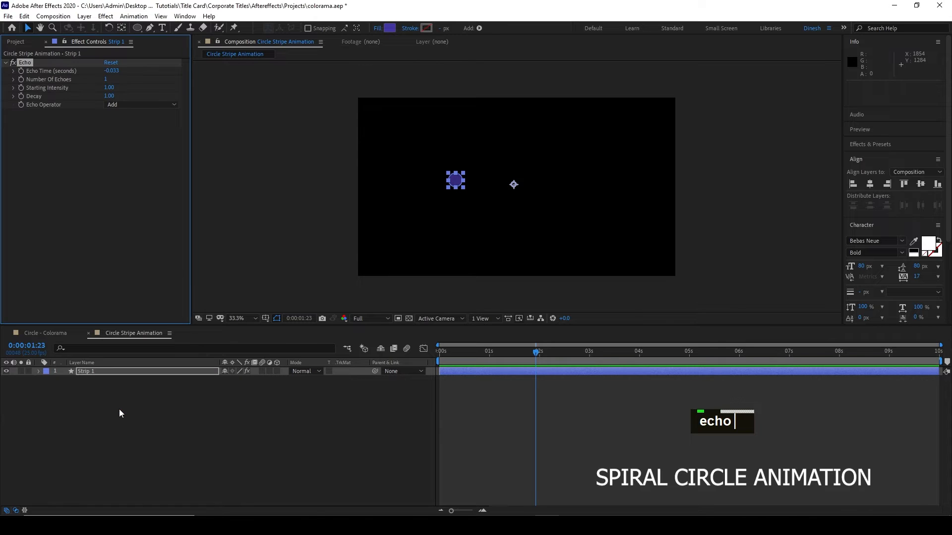
- Set the Echo effect's Number Of Echoes to 30
{"action": "left_click", "coordinate": [106, 79]}
{"action": "type", "text": "30"}
{"action": "key", "text": "Return"}
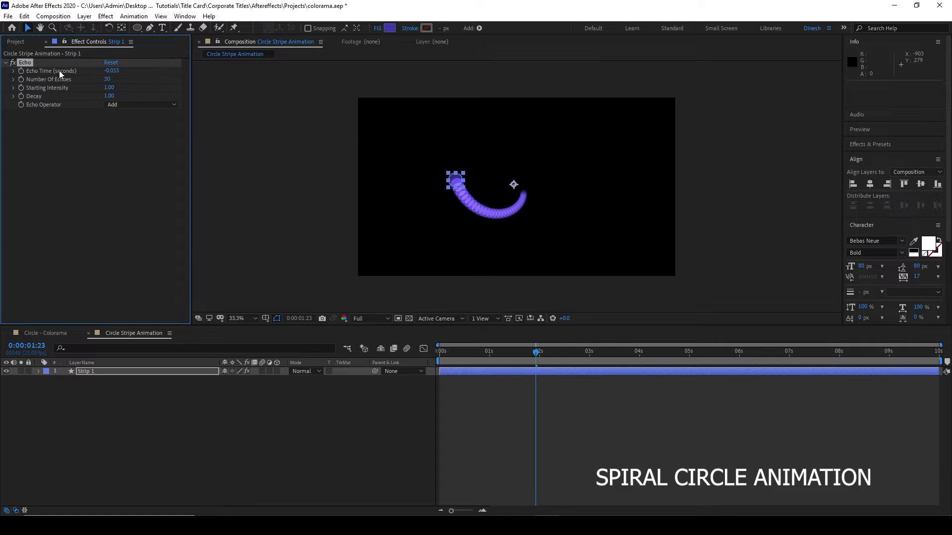
{"action": "left_click", "coordinate": [118, 70], "text": "ctrl"}
{"action": "left_click_drag", "start_coordinate": [117, 70], "coordinate": [78, 97]}
{"action": "right_click", "coordinate": [111, 70]}
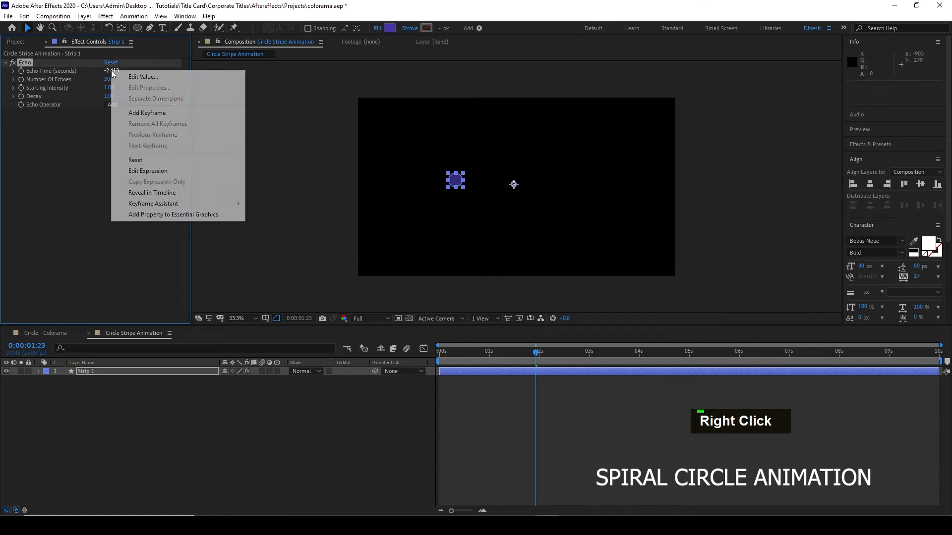
{"action": "left_click", "coordinate": [142, 161]}
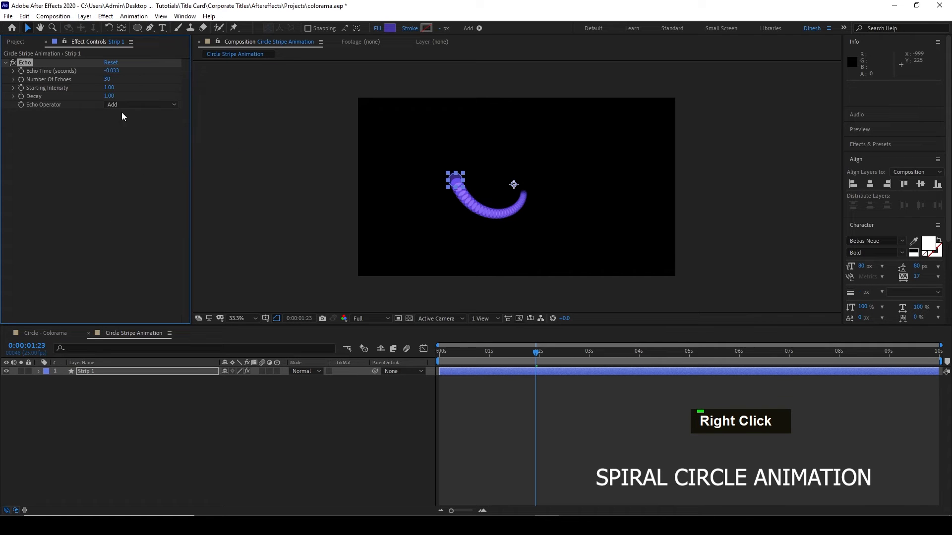
- Set the Echo Time to -0.183 seconds and preview the circle trail from the start of the composition
{"action": "left_click_drag", "start_coordinate": [111, 71], "coordinate": [107, 72]}
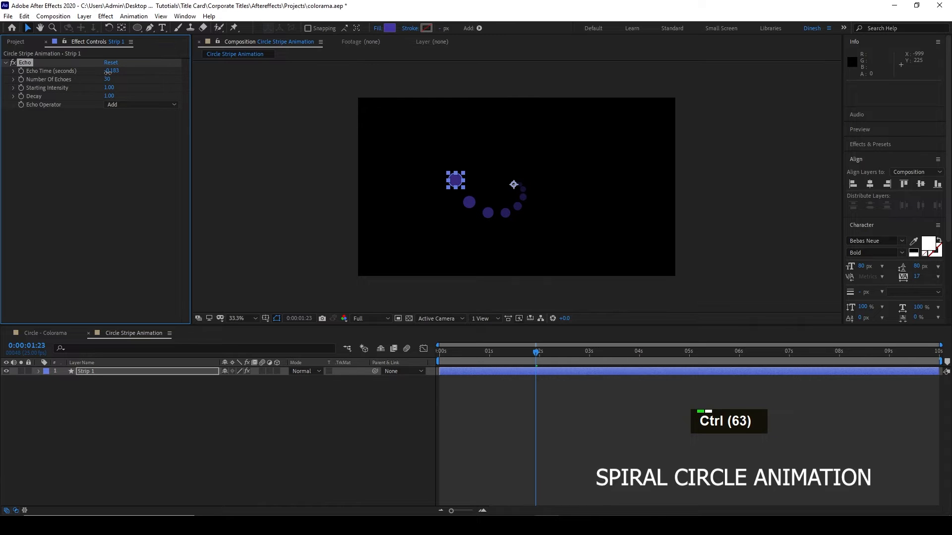
{"action": "left_click", "coordinate": [428, 425]}
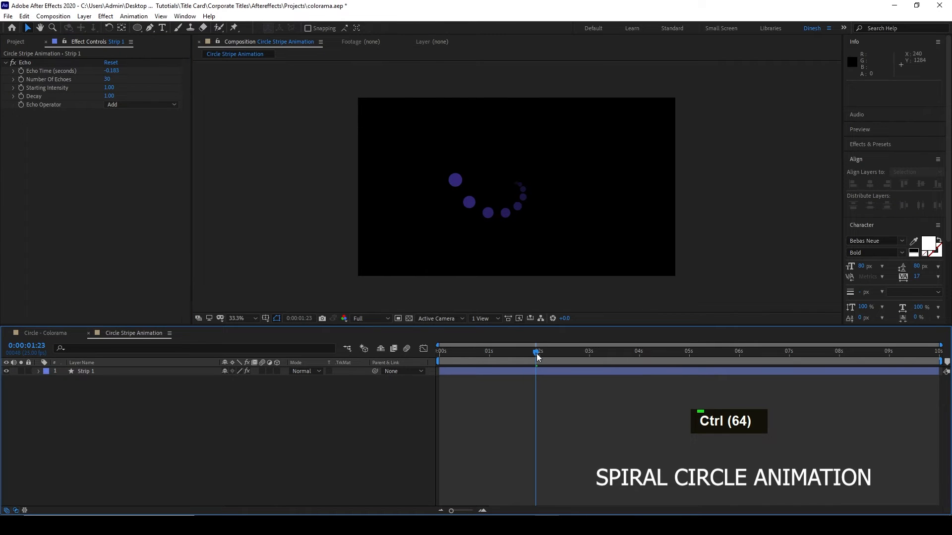
{"action": "left_click_drag", "start_coordinate": [537, 353], "coordinate": [389, 395]}
{"action": "key", "text": "space"}
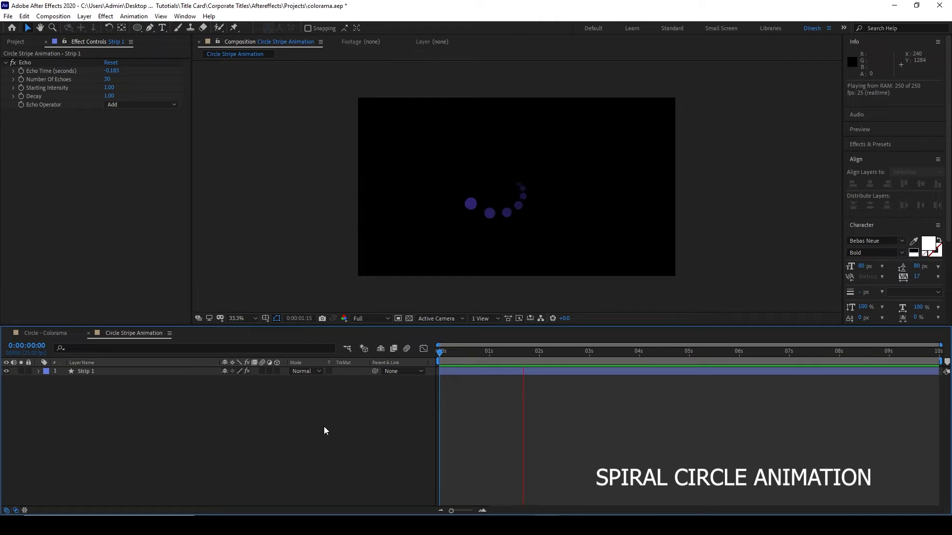
{"action": "key", "text": "space"}
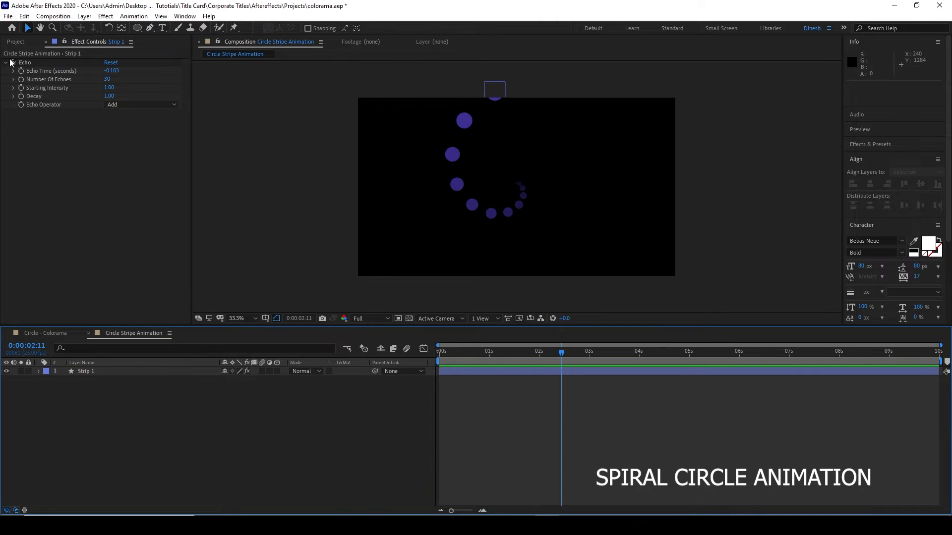
- Collapse the Echo effect's settings and apply the Colorama effect to the Strip 1 layer
{"action": "left_click", "coordinate": [5, 63]}
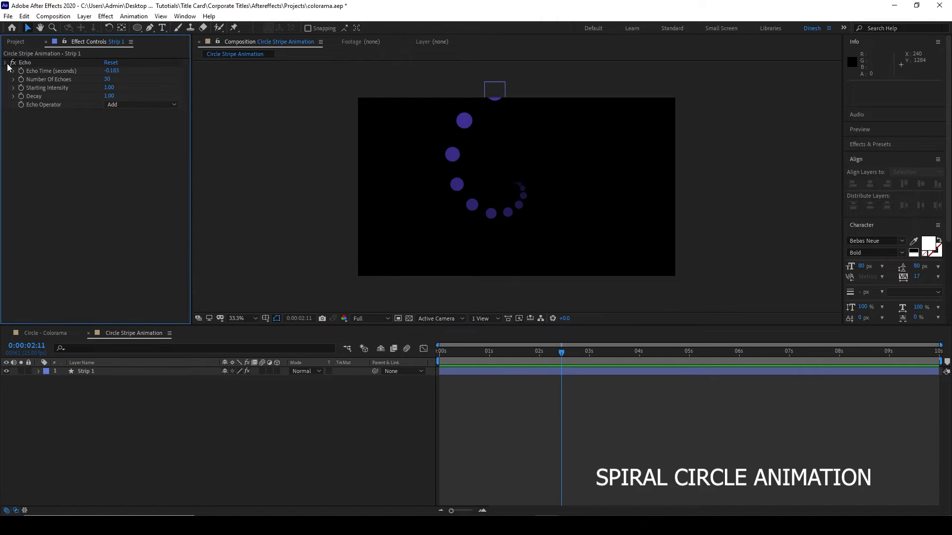
{"action": "left_click", "coordinate": [147, 372]}
{"action": "key", "text": "ctrl+space"}
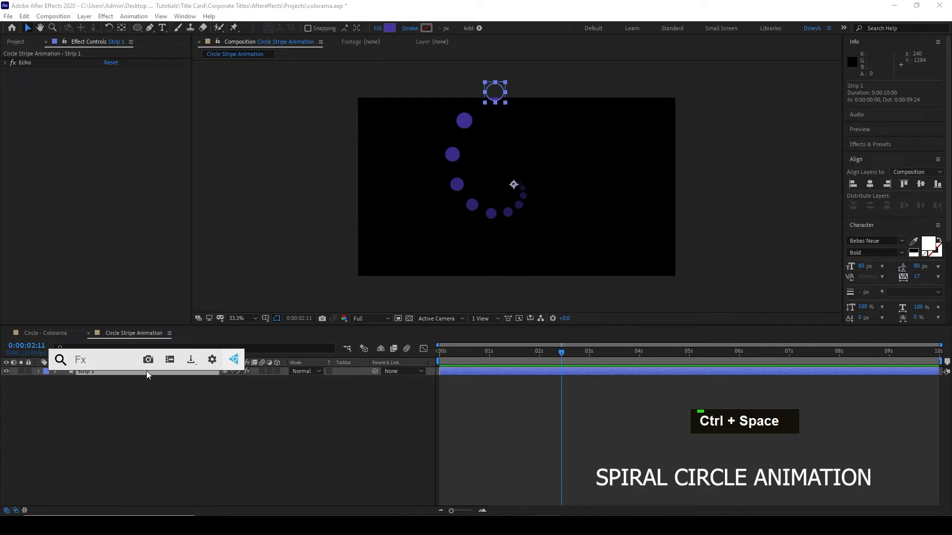
{"action": "type", "text": "color"}
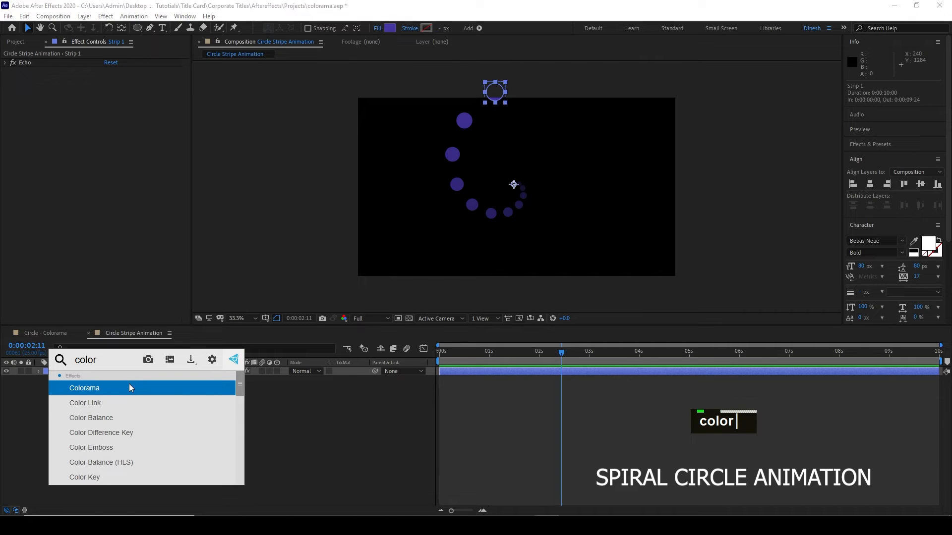
{"action": "left_click", "coordinate": [130, 385]}
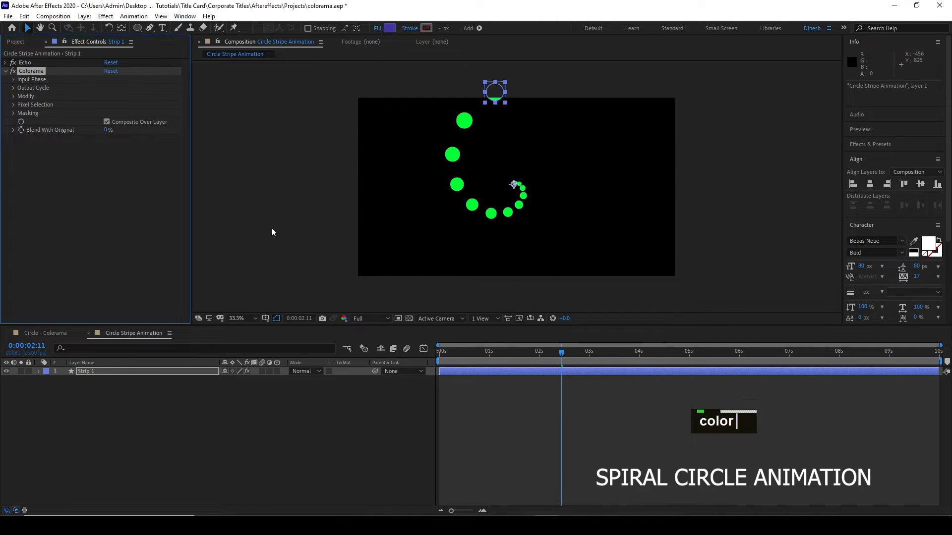
- Set Get Phase From to Alpha in Colorama's Input Phase settings
{"action": "left_click", "coordinate": [12, 80]}
{"action": "left_click", "coordinate": [152, 87]}
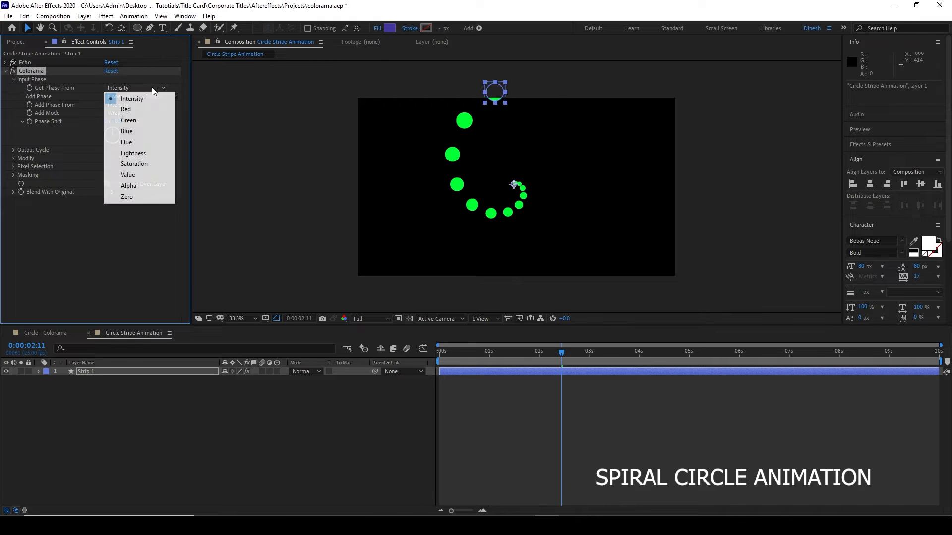
{"action": "left_click", "coordinate": [152, 190]}
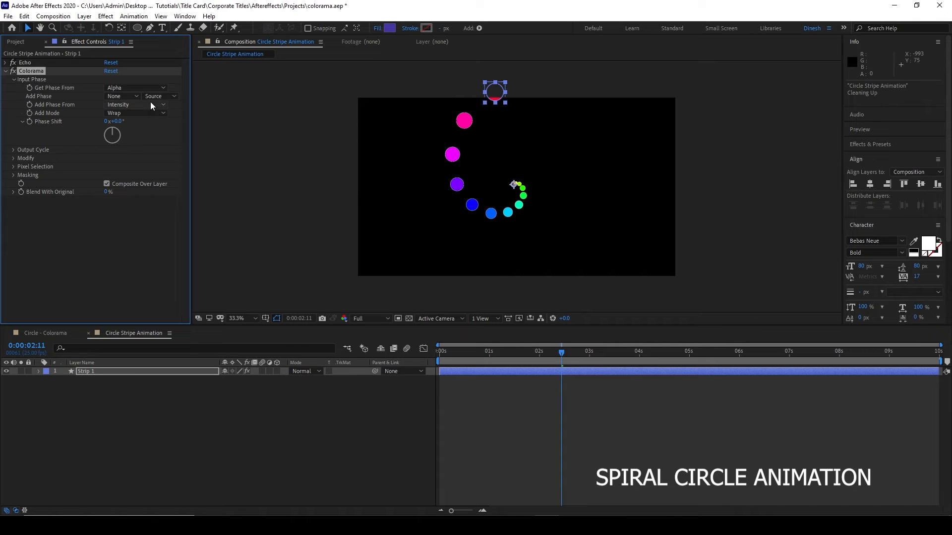
- Expand Colorama's Output Cycle settings and apply the Golden 1 preset palette
{"action": "left_click", "coordinate": [13, 150]}
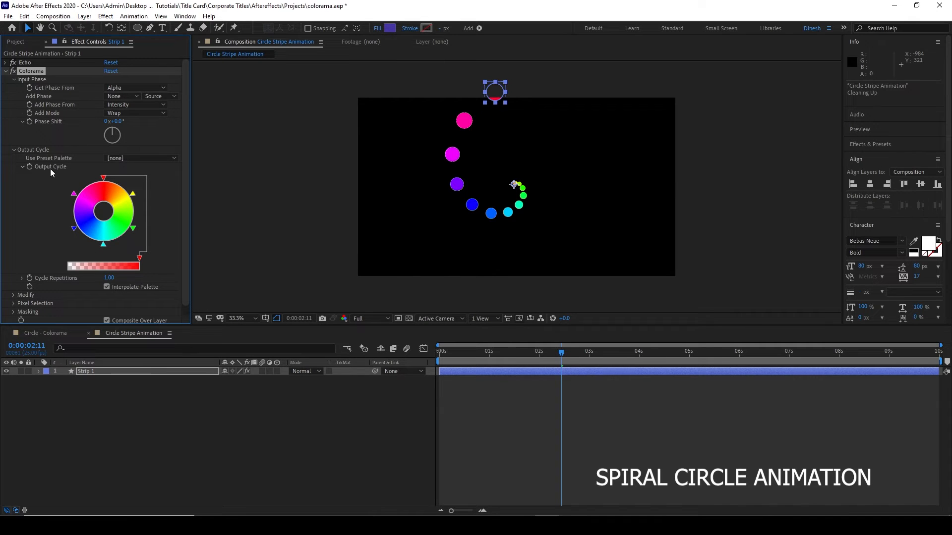
{"action": "left_click", "coordinate": [110, 158]}
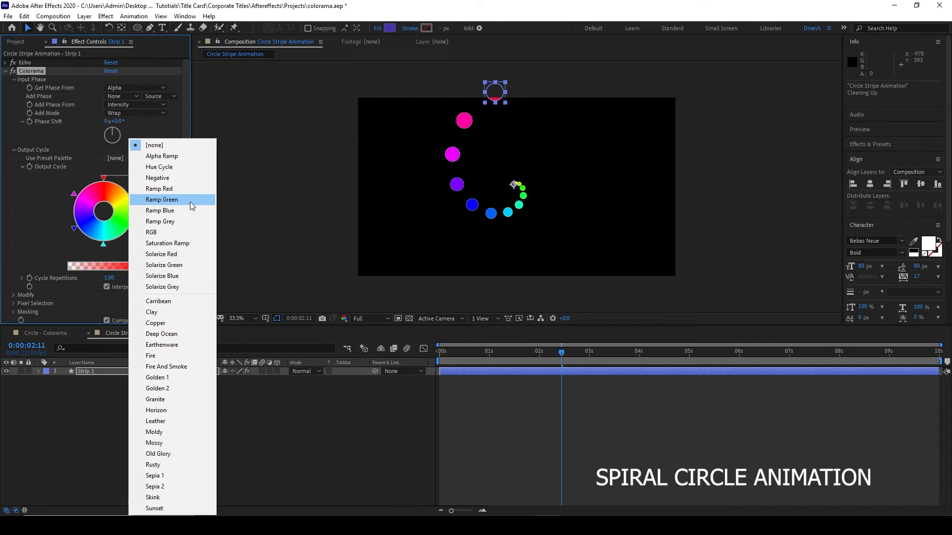
{"action": "left_click", "coordinate": [195, 378]}
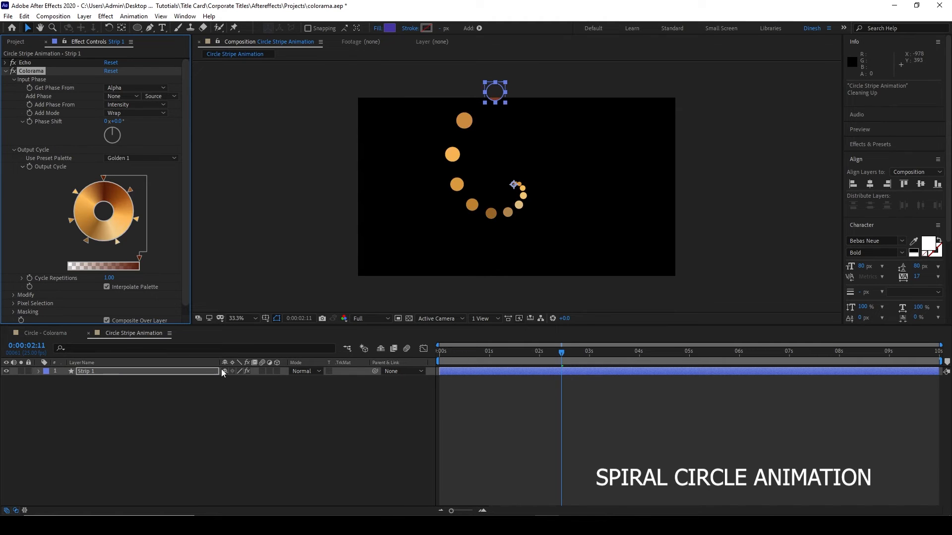
- Reset Colorama's preset palette to [none] and try the Alpha Ramp palette on the circles
{"action": "left_click", "coordinate": [166, 159]}
{"action": "left_click", "coordinate": [171, 147]}
{"action": "left_click", "coordinate": [156, 160]}
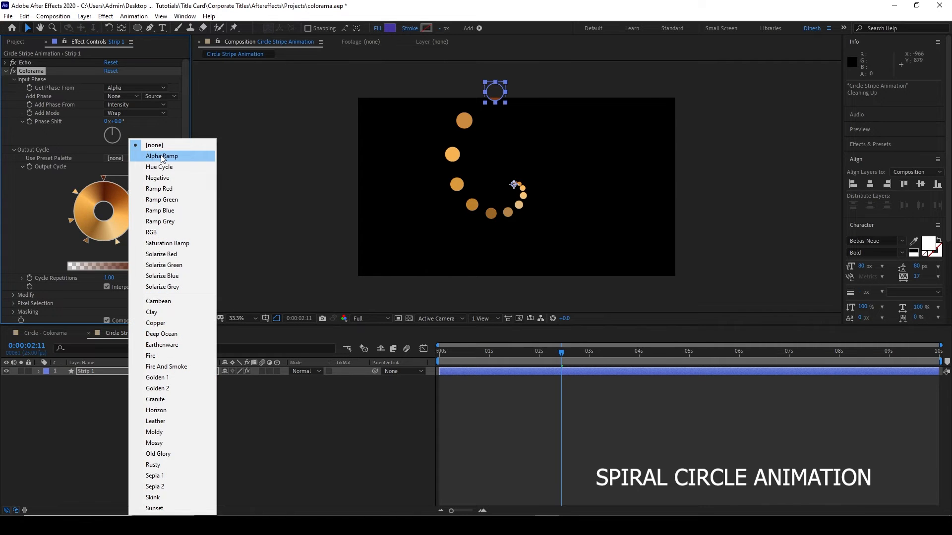
{"action": "left_click", "coordinate": [160, 158]}
- Try the Deep Ocean preset palette in Colorama and preview the animation from the start of the composition
{"action": "left_click", "coordinate": [157, 158]}
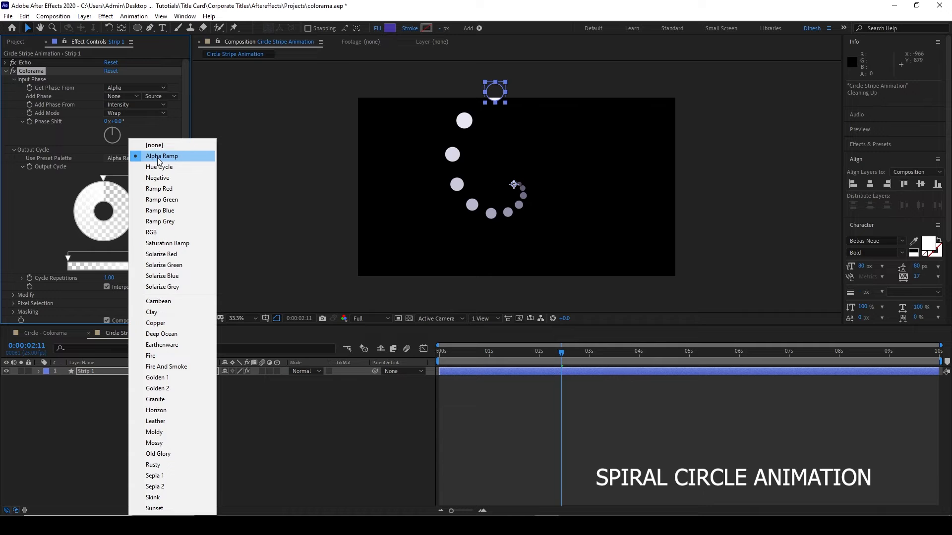
{"action": "left_click", "coordinate": [161, 333]}
{"action": "left_click", "coordinate": [223, 401]}
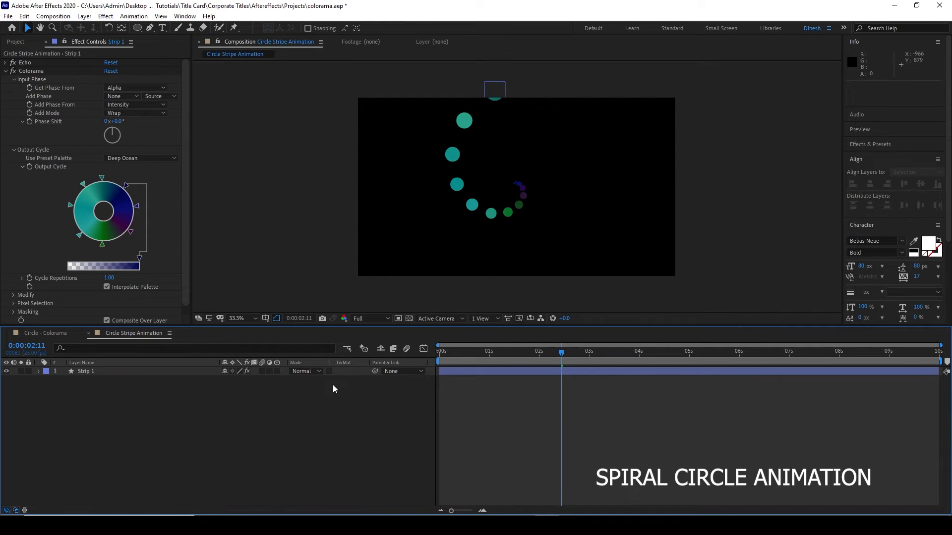
{"action": "left_click_drag", "start_coordinate": [557, 355], "coordinate": [400, 375]}
{"action": "key", "text": "space"}
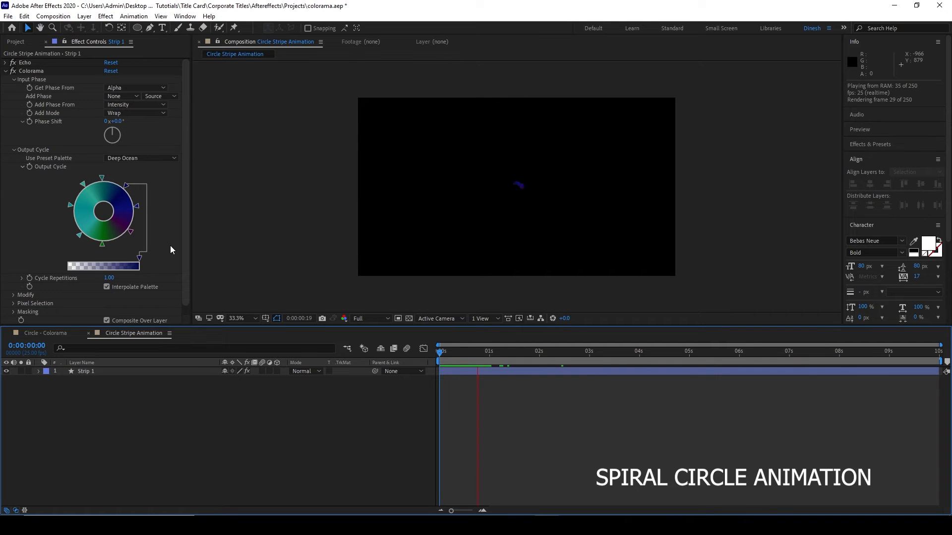
{"action": "key", "text": "space"}
- Set Colorama's Use Preset Palette option back to [none]
{"action": "right_click", "coordinate": [109, 159]}
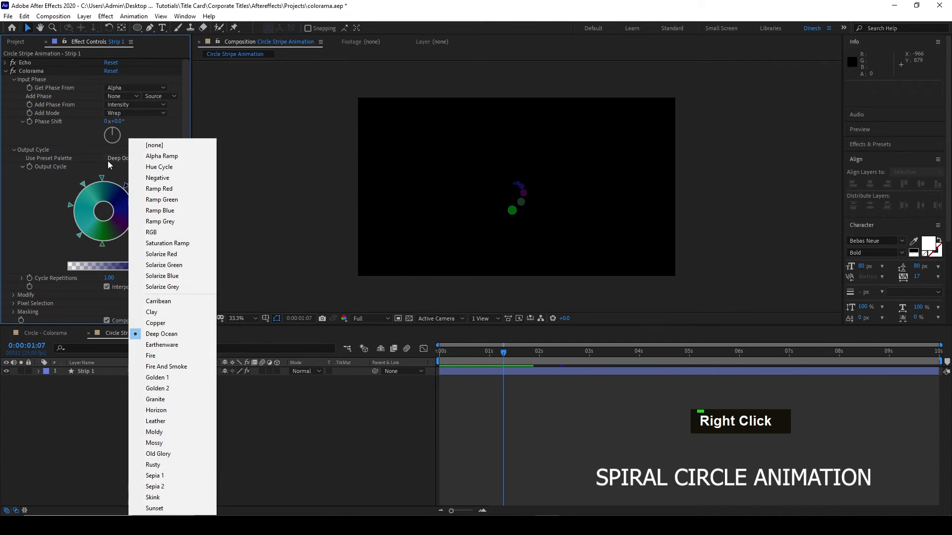
{"action": "right_click", "coordinate": [63, 159]}
{"action": "left_click", "coordinate": [52, 160]}
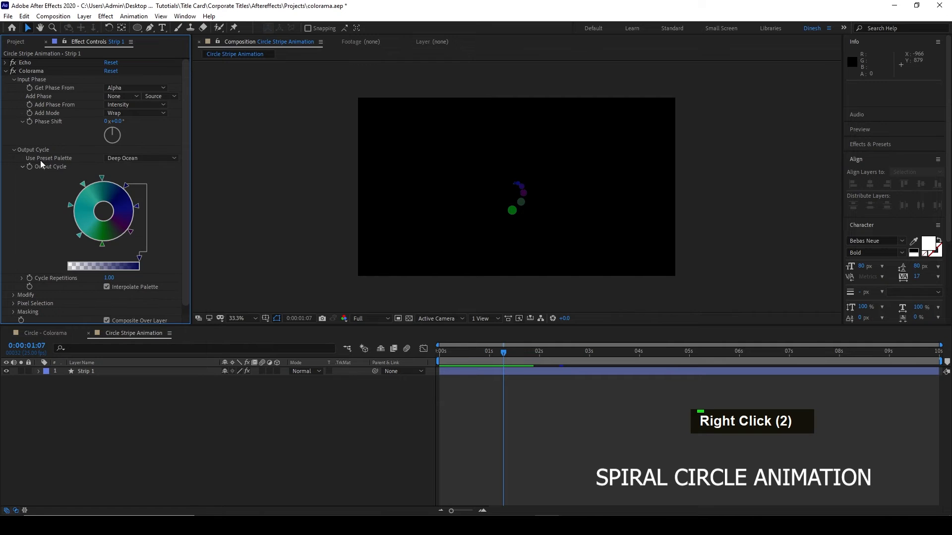
{"action": "left_click", "coordinate": [123, 160]}
{"action": "left_click", "coordinate": [150, 145]}
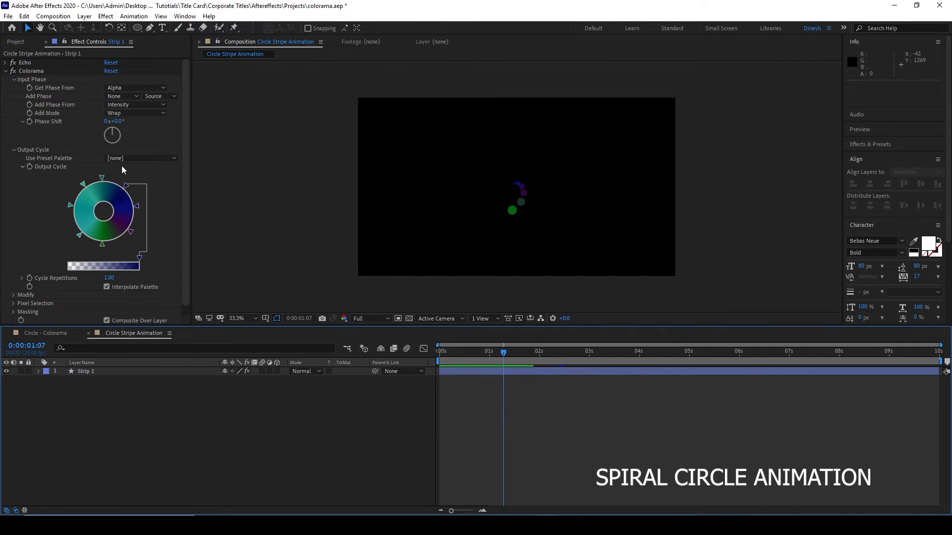
- Try the Solarize Green preset palette in Colorama and preview the spiral from the start
{"action": "left_click", "coordinate": [164, 158]}
{"action": "left_click", "coordinate": [66, 157]}
{"action": "left_click", "coordinate": [122, 159]}
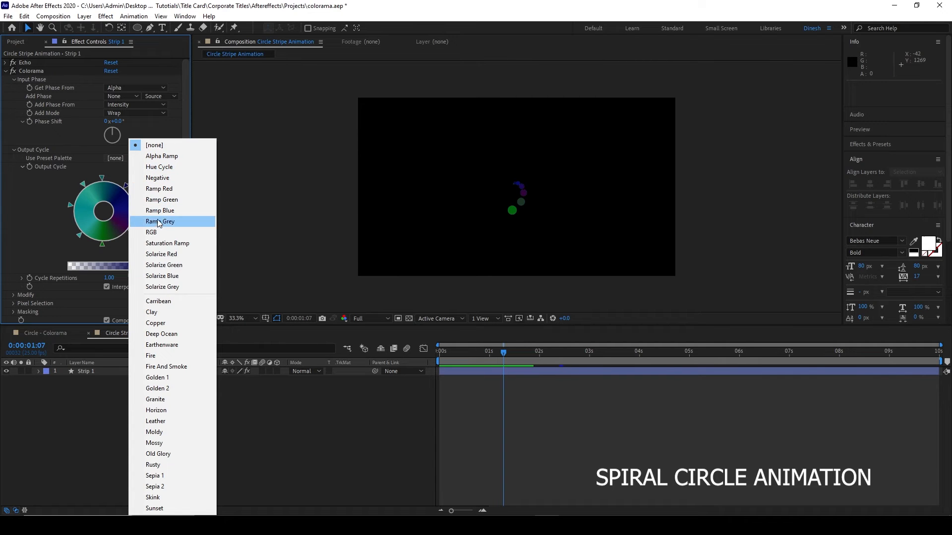
{"action": "left_click", "coordinate": [184, 265]}
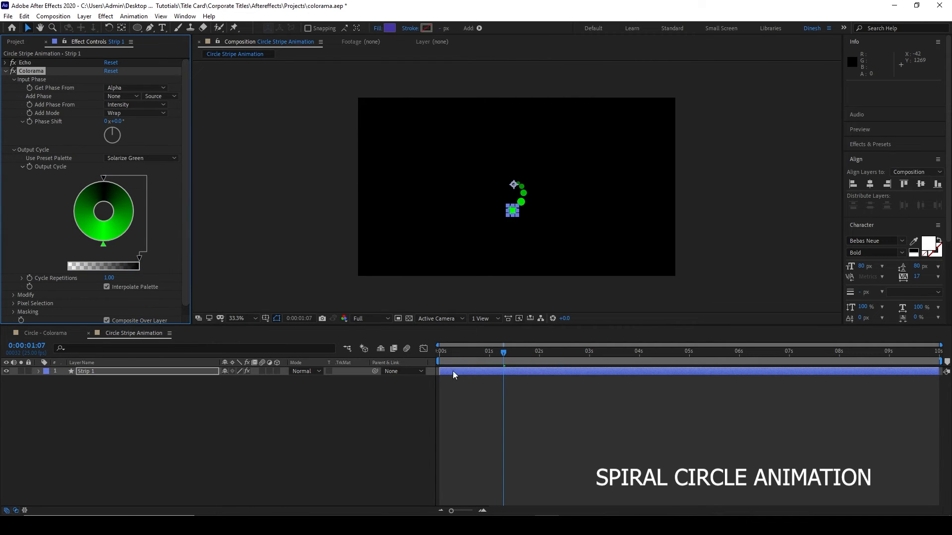
{"action": "left_click", "coordinate": [505, 353]}
{"action": "key", "text": "space"}
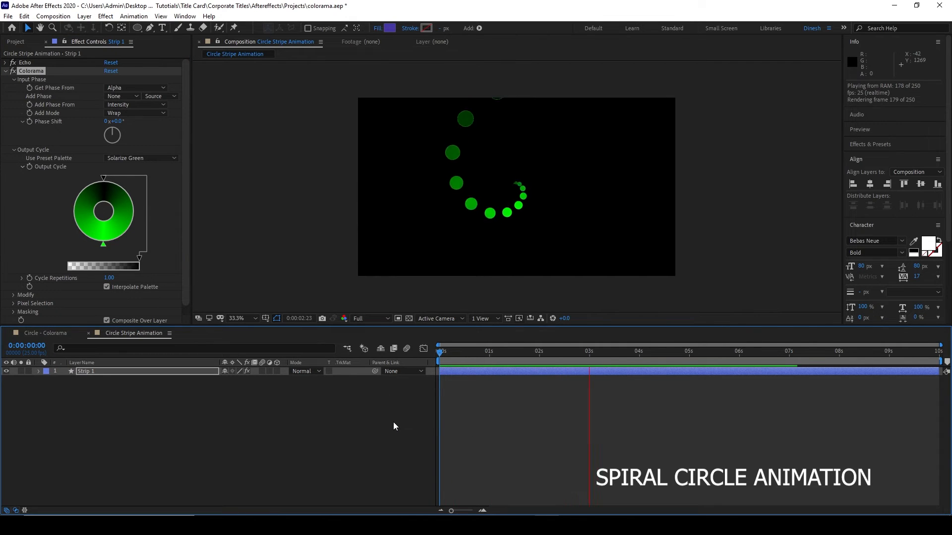
{"action": "key", "text": "space"}
- Try the Ramp Blue preset palette in Colorama and inspect the circles' edges up close at about two seconds
{"action": "scroll", "coordinate": [459, 365], "scroll_direction": "up", "scroll_amount": 3}
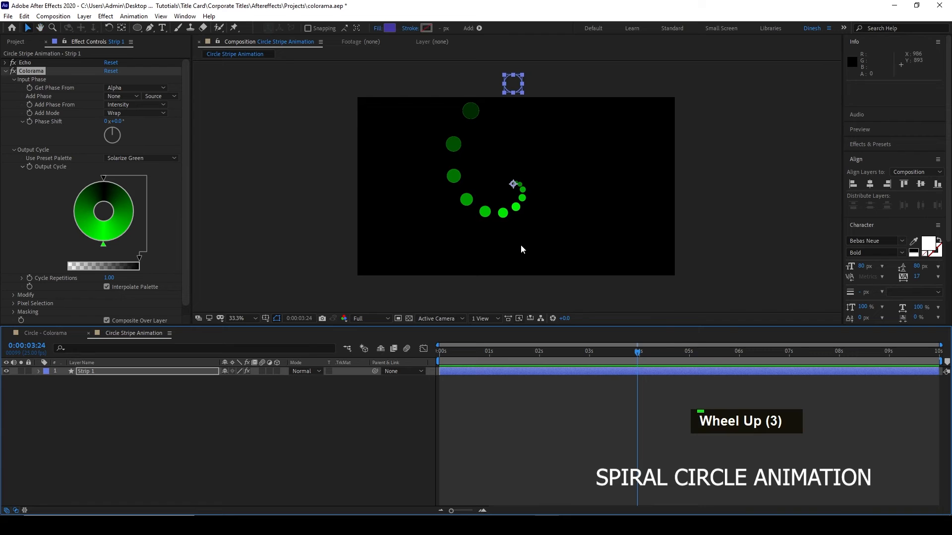
{"action": "left_click", "coordinate": [299, 459]}
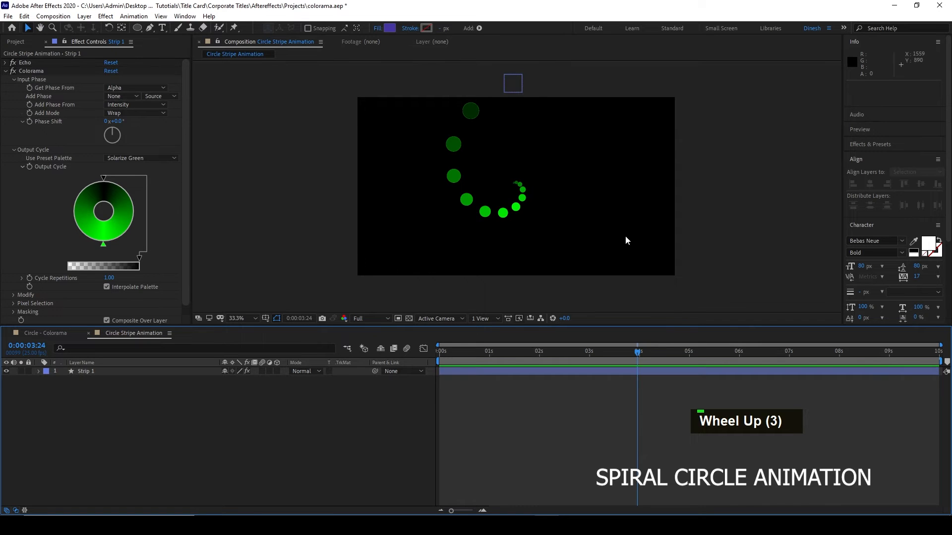
{"action": "scroll", "coordinate": [628, 228], "scroll_direction": "up", "scroll_amount": 3}
{"action": "scroll", "coordinate": [628, 222], "scroll_direction": "down", "scroll_amount": 1}
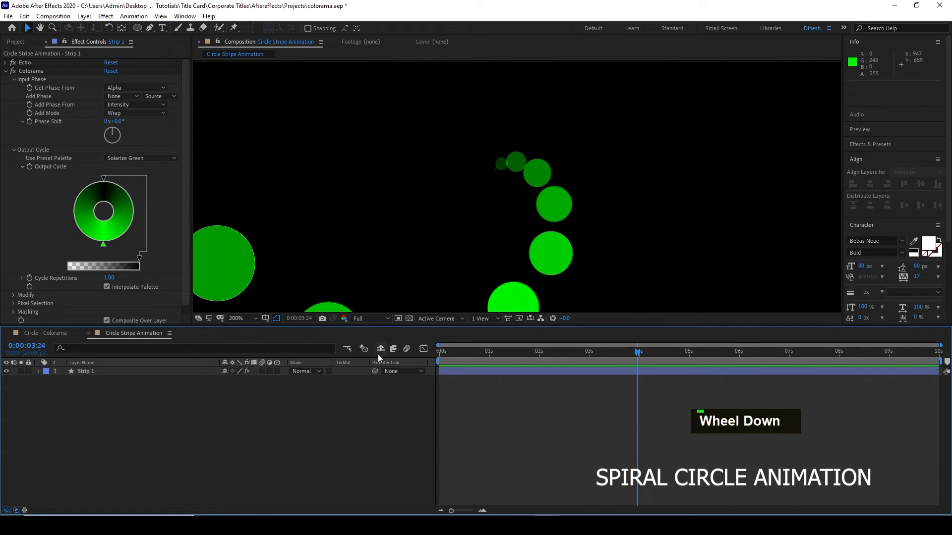
{"action": "scroll", "coordinate": [579, 287], "scroll_direction": "down", "scroll_amount": 1}
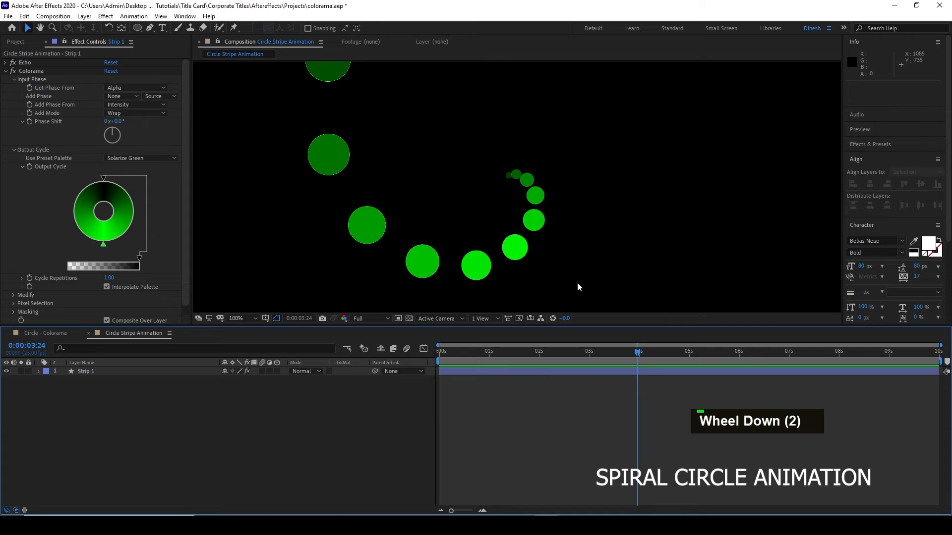
{"action": "left_click", "coordinate": [148, 158]}
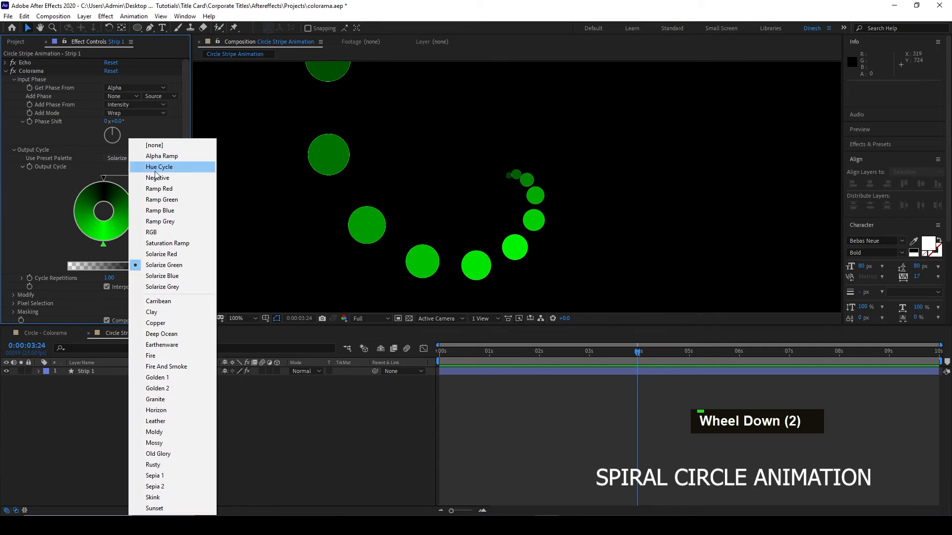
{"action": "left_click", "coordinate": [165, 210]}
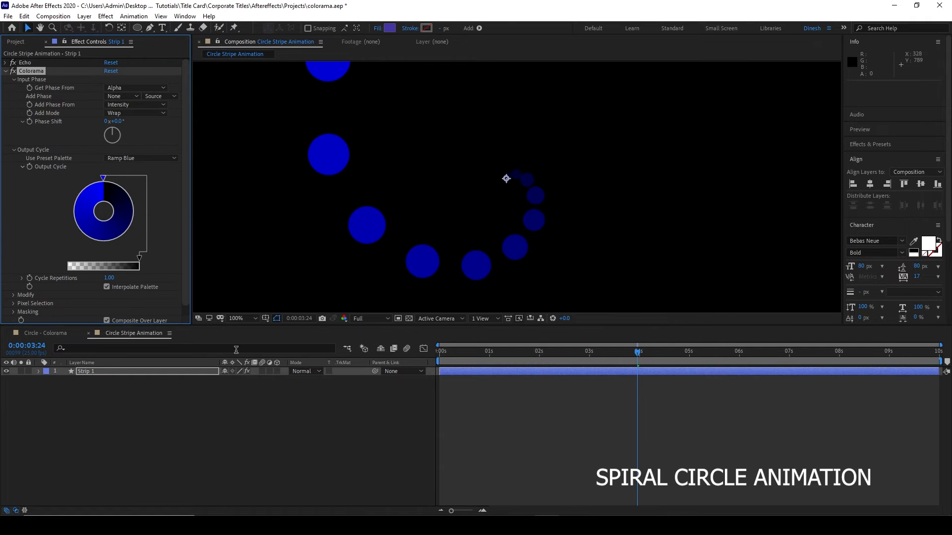
{"action": "scroll", "coordinate": [410, 285], "scroll_direction": "up", "scroll_amount": 2}
{"action": "scroll", "coordinate": [410, 284], "scroll_direction": "down", "scroll_amount": 2}
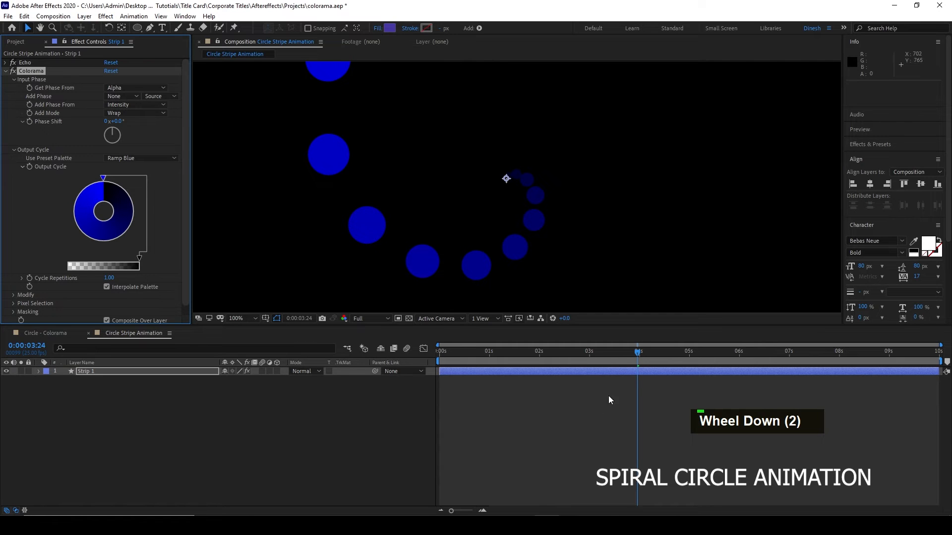
{"action": "left_click_drag", "start_coordinate": [637, 358], "coordinate": [536, 373]}
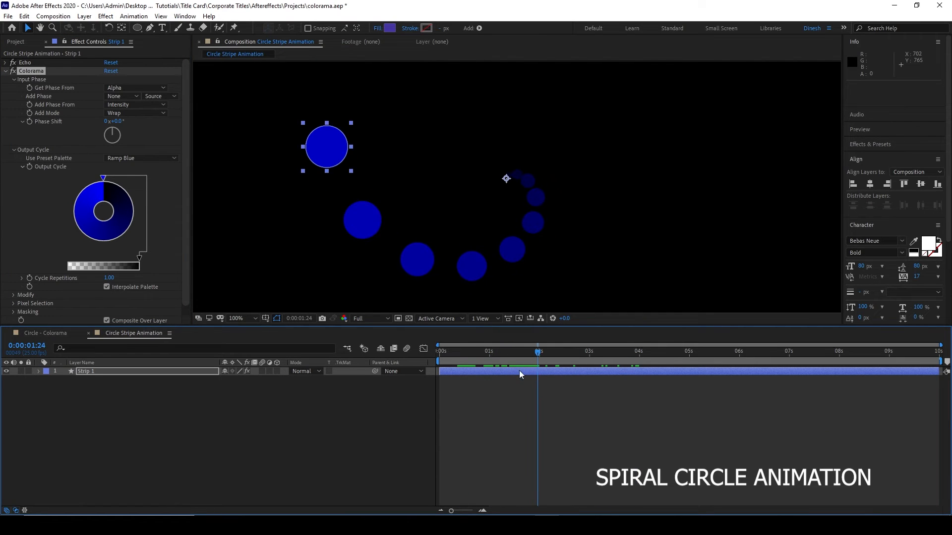
- Collapse Colorama's settings, apply Simple Choker to the Strip 1 layer and set its Choke Matte to 4.80
{"action": "left_click", "coordinate": [4, 71]}
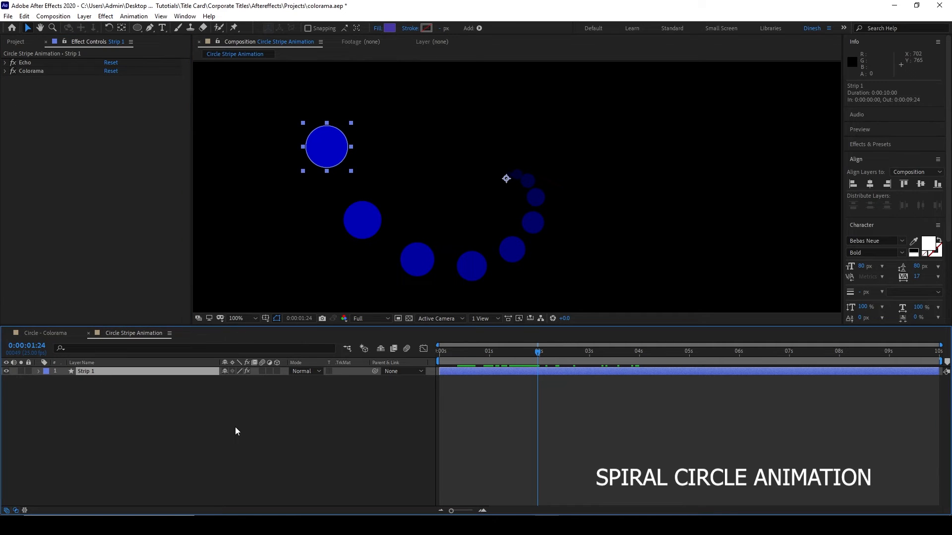
{"action": "key", "text": "ctrl+space"}
{"action": "type", "text": "sim"}
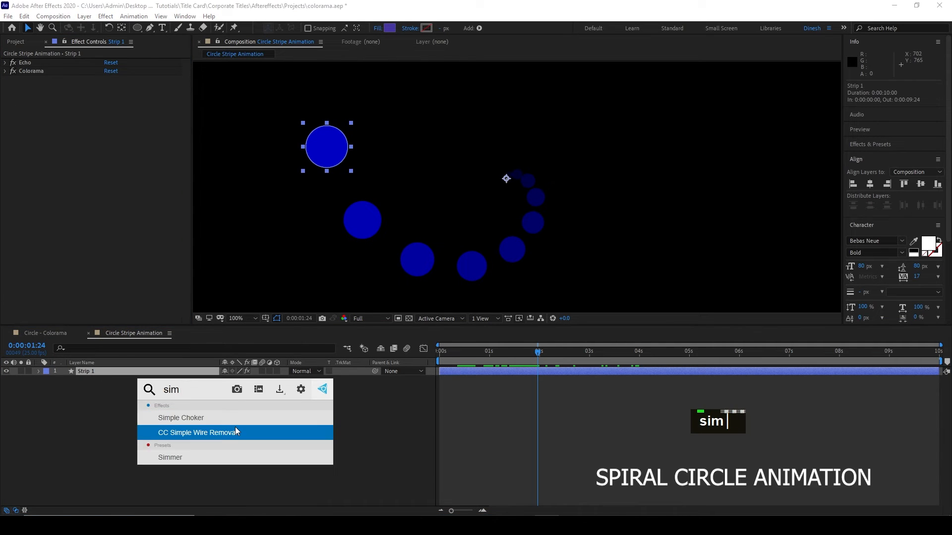
{"action": "left_click", "coordinate": [235, 423]}
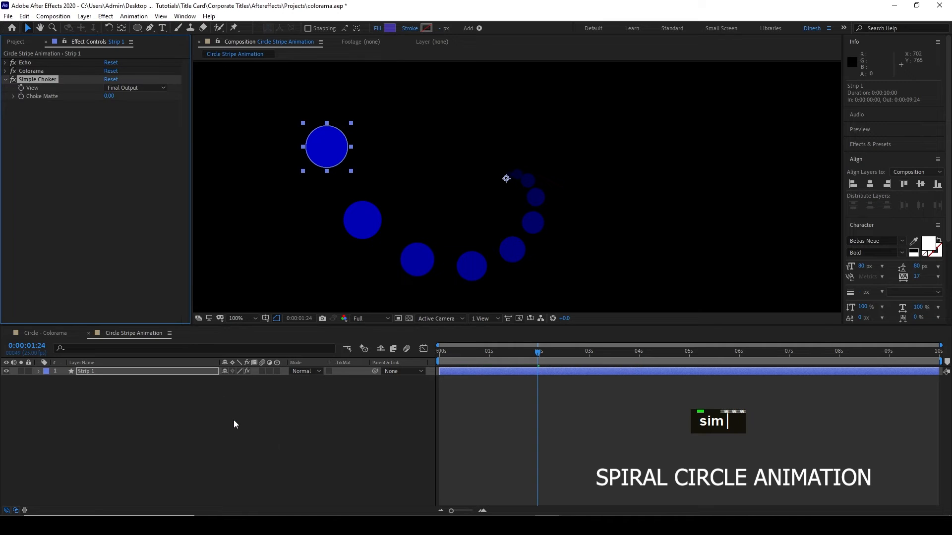
{"action": "left_click", "coordinate": [397, 475]}
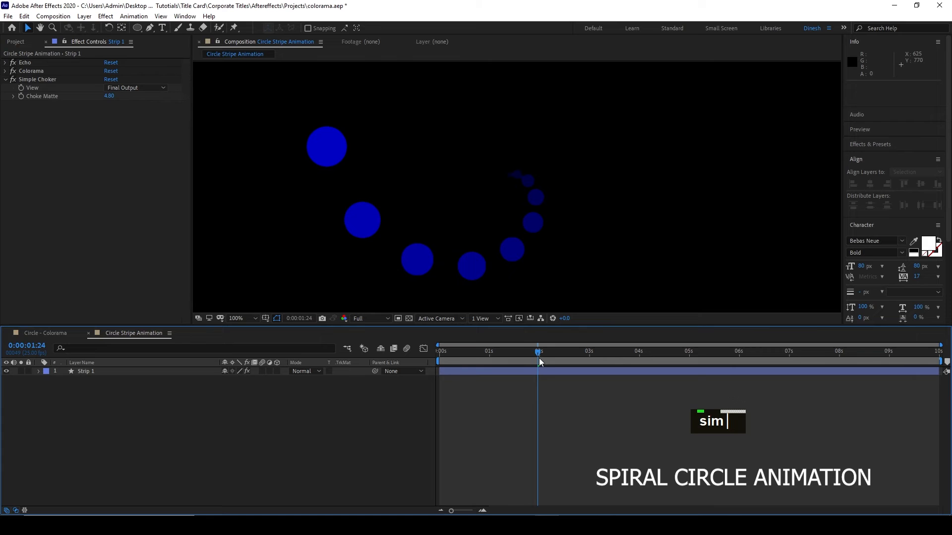
- Fit the whole composition in the viewer and preview the choked circles from the start
{"action": "left_click_drag", "start_coordinate": [540, 352], "coordinate": [256, 343]}
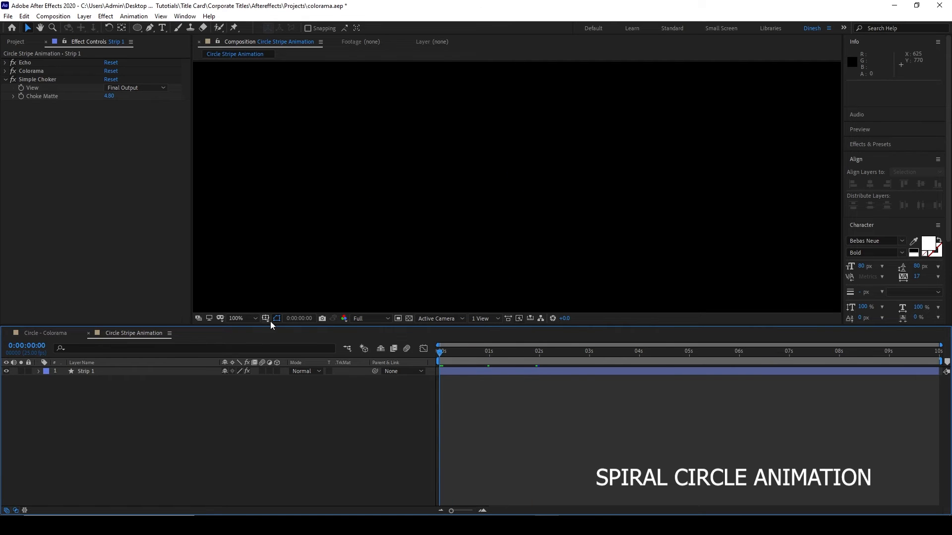
{"action": "left_click", "coordinate": [252, 319]}
{"action": "left_click", "coordinate": [255, 339]}
{"action": "key", "text": "space"}
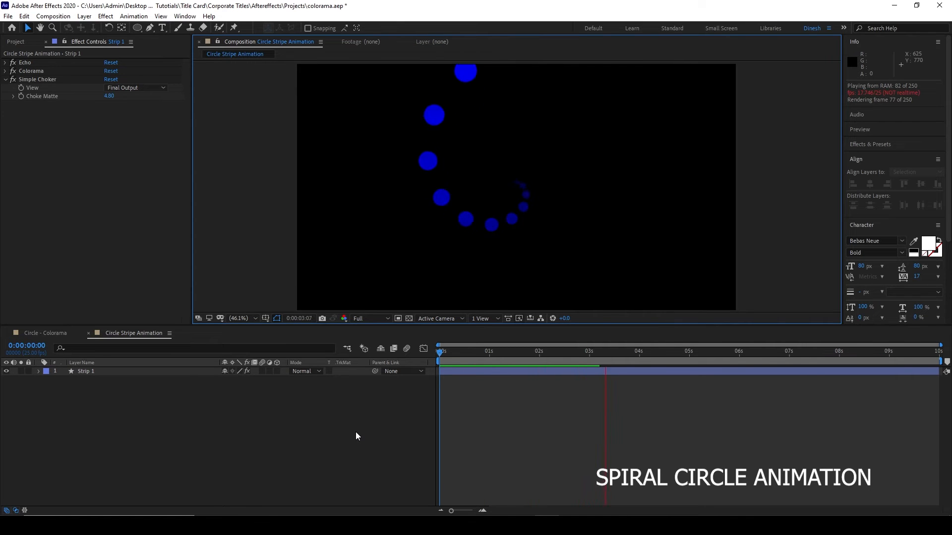
{"action": "key", "text": "space"}
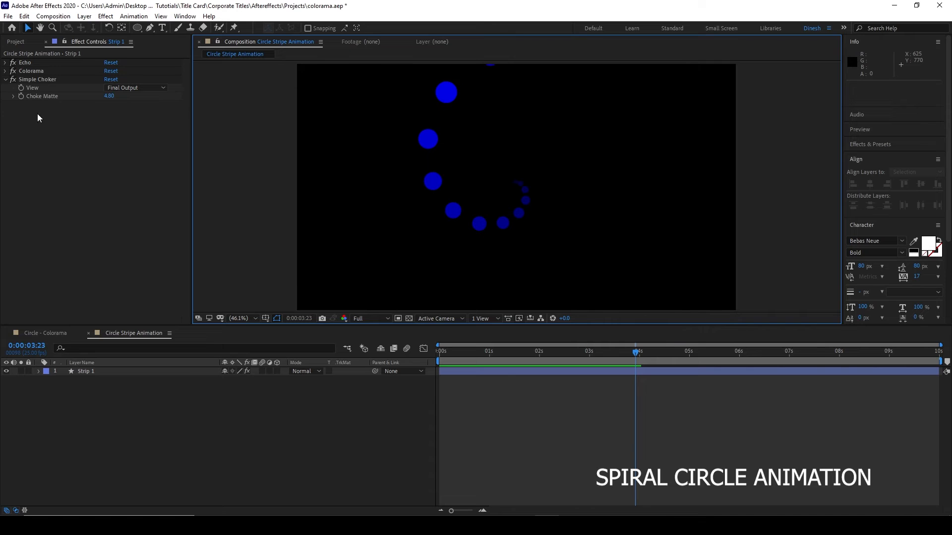
- Expand Colorama, apply the Fire And Smoke preset palette and preview the animation from the start
{"action": "left_click", "coordinate": [6, 71]}
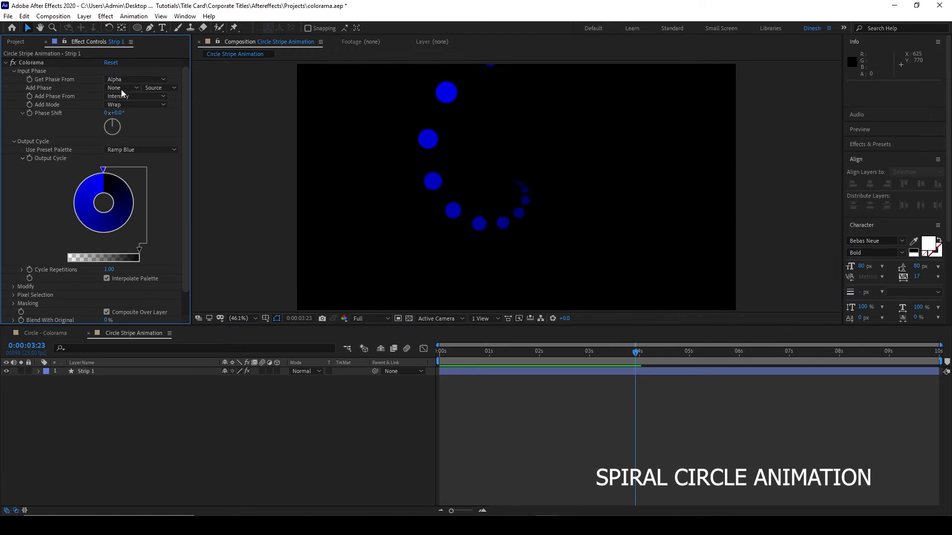
{"action": "left_click", "coordinate": [162, 149]}
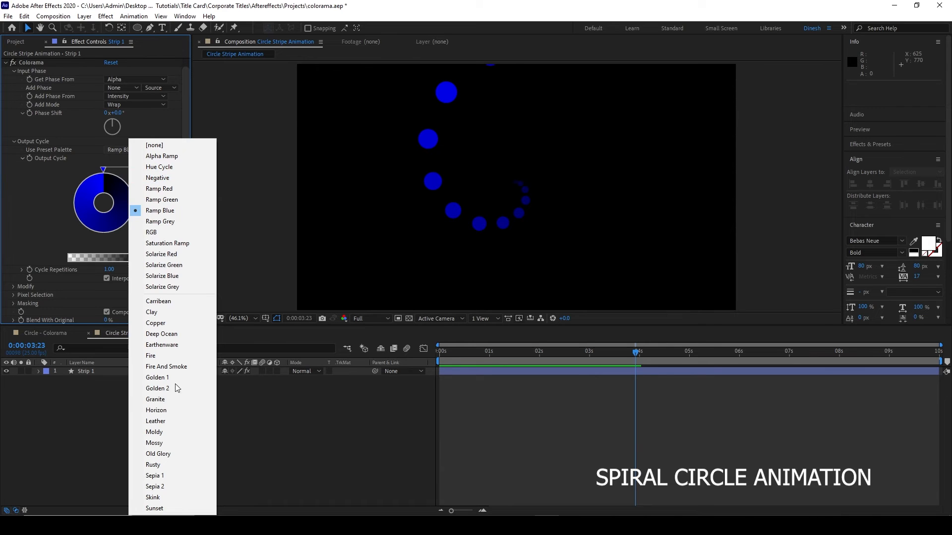
{"action": "left_click", "coordinate": [166, 366]}
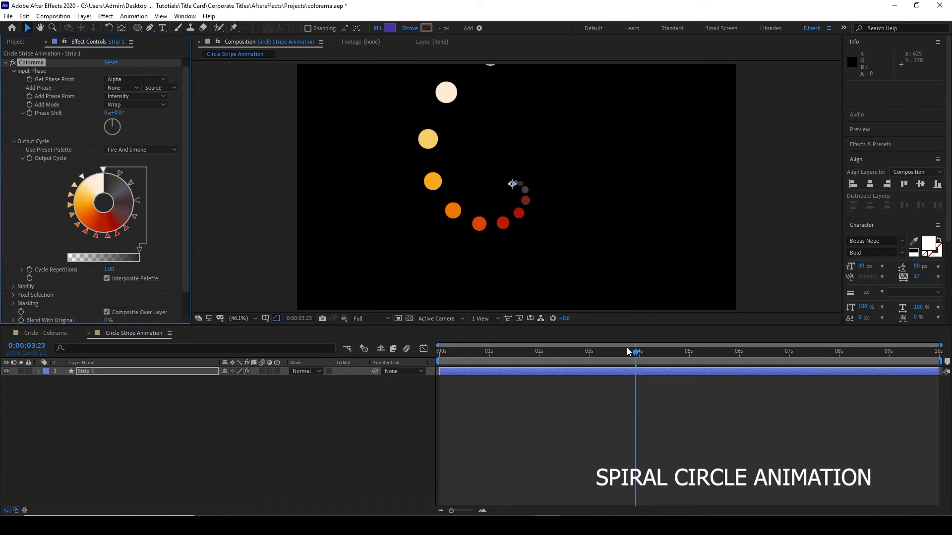
{"action": "left_click_drag", "start_coordinate": [632, 358], "coordinate": [403, 385]}
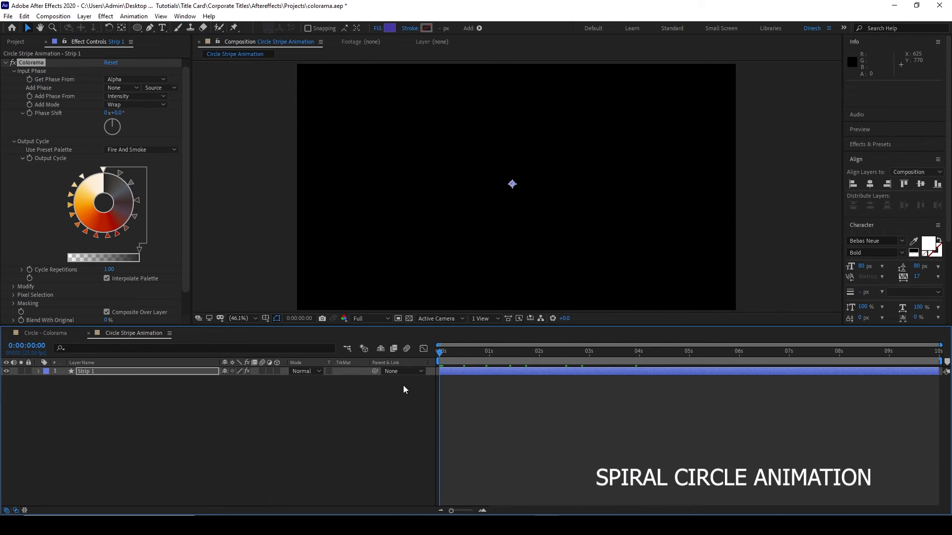
{"action": "left_click", "coordinate": [315, 451]}
{"action": "key", "text": "space"}
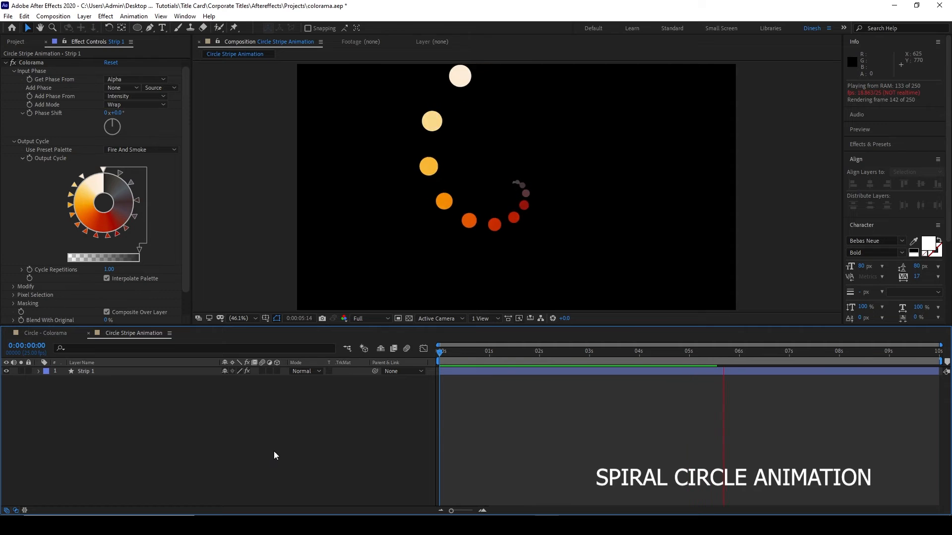
{"action": "key", "text": "space"}
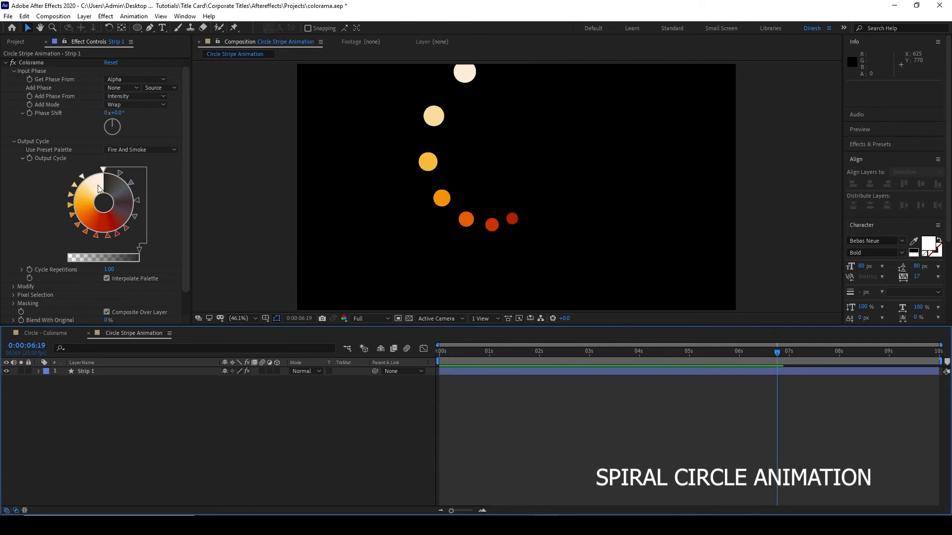
- Shift the cream colour stop on Colorama's Output Cycle wheel slightly clockwise, closer to the white stop
{"action": "left_click_drag", "start_coordinate": [81, 176], "coordinate": [89, 176]}
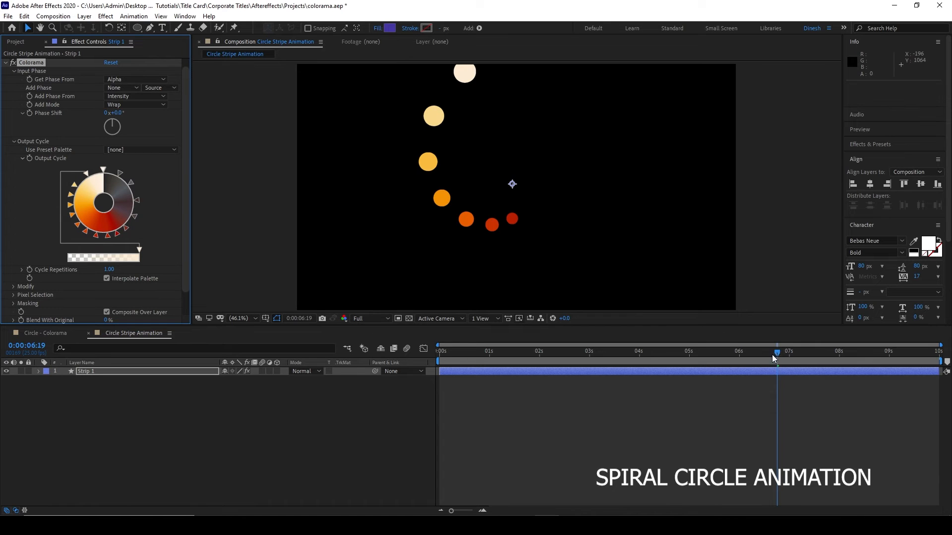
- Preview the recoloured circle animation from the start of the composition
{"action": "left_click", "coordinate": [386, 409]}
{"action": "key", "text": "Home"}
{"action": "key", "text": "space"}
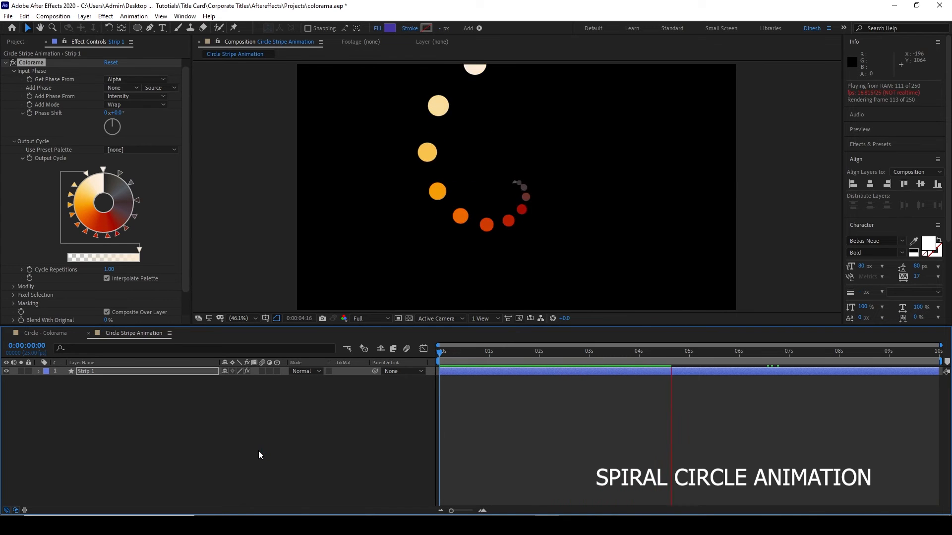
- Lower the composition viewer's resolution to Half and play the animation again from the first frame
{"action": "left_click", "coordinate": [371, 318]}
{"action": "left_click", "coordinate": [367, 340]}
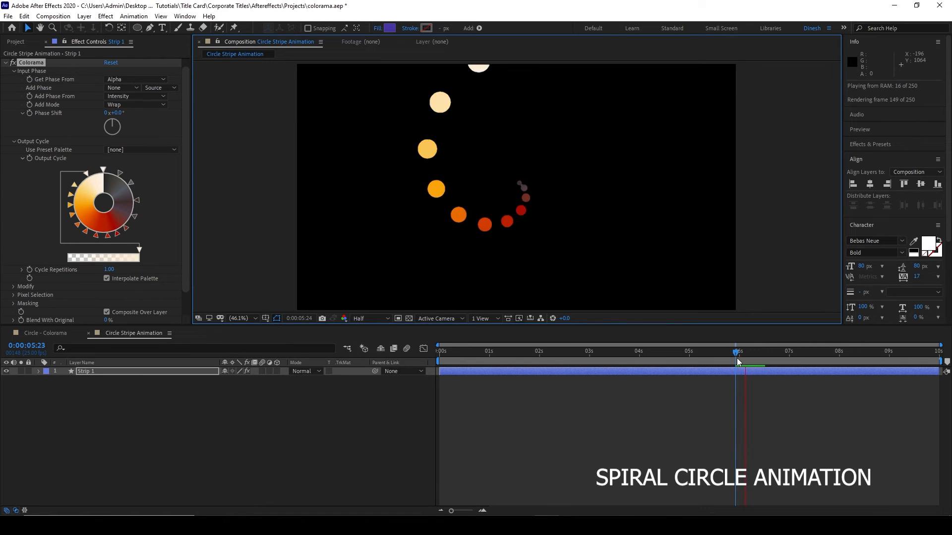
{"action": "left_click", "coordinate": [382, 403]}
{"action": "key", "text": "Home"}
{"action": "key", "text": "space"}
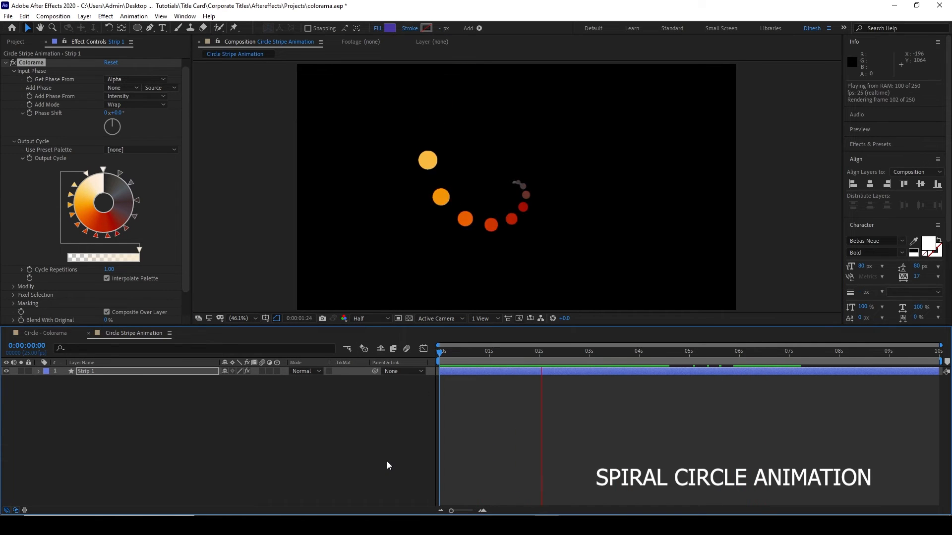
{"action": "key", "text": "space"}
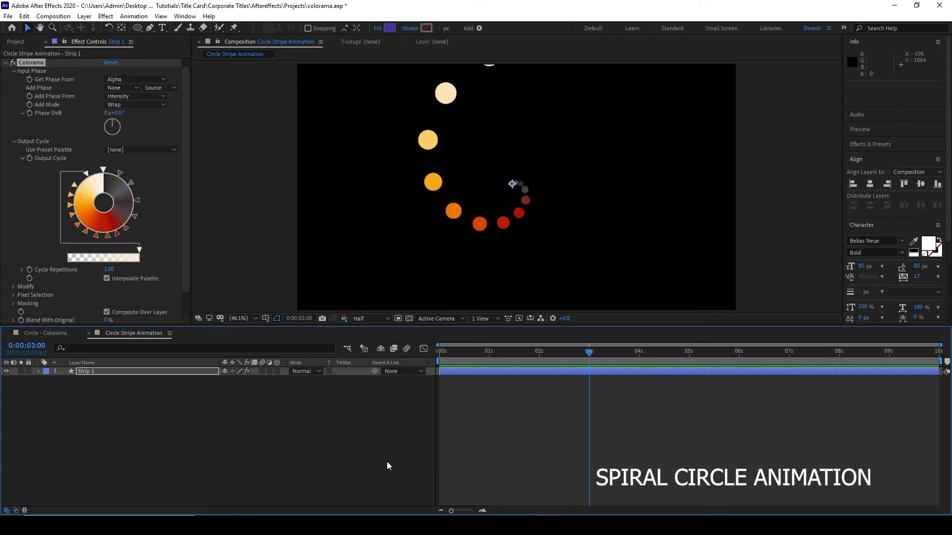
- Duplicate the Strip 1 layer and set the copy's Rotation to -151°
{"action": "left_click", "coordinate": [157, 370]}
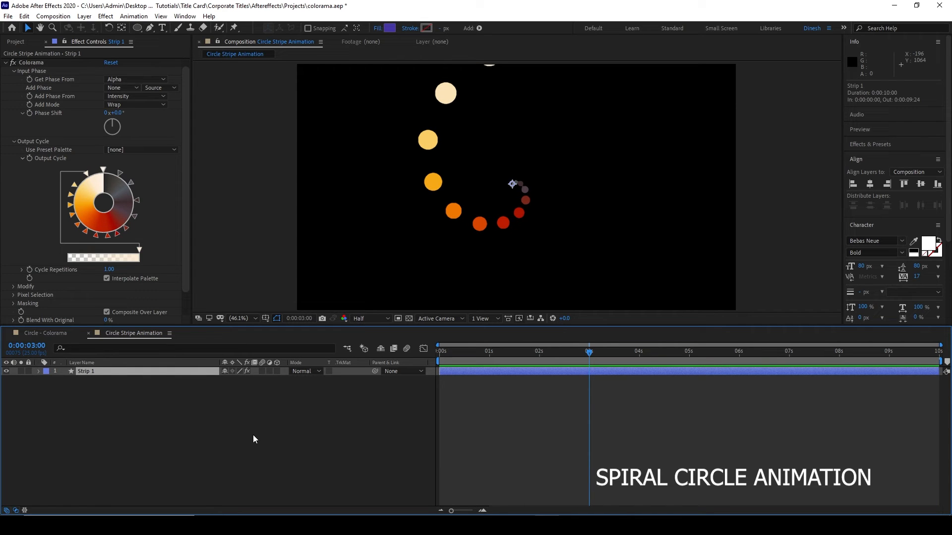
{"action": "key", "text": "ctrl"}
{"action": "key", "text": "ctrl+d"}
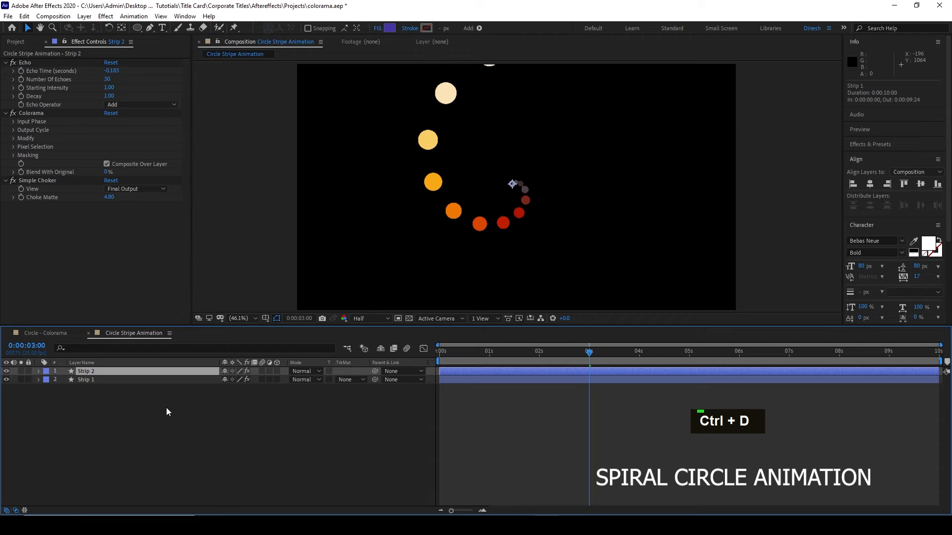
{"action": "key", "text": "r"}
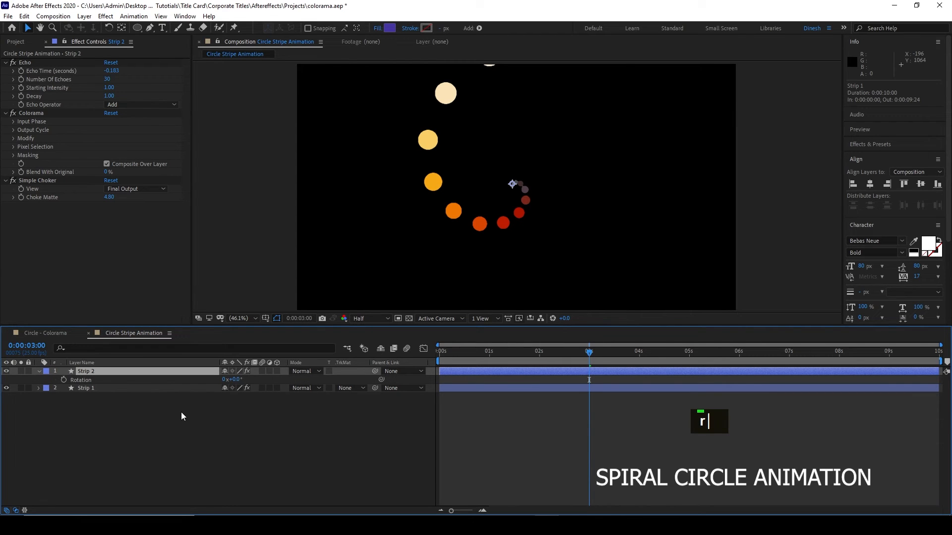
{"action": "left_click_drag", "start_coordinate": [235, 382], "coordinate": [223, 458]}
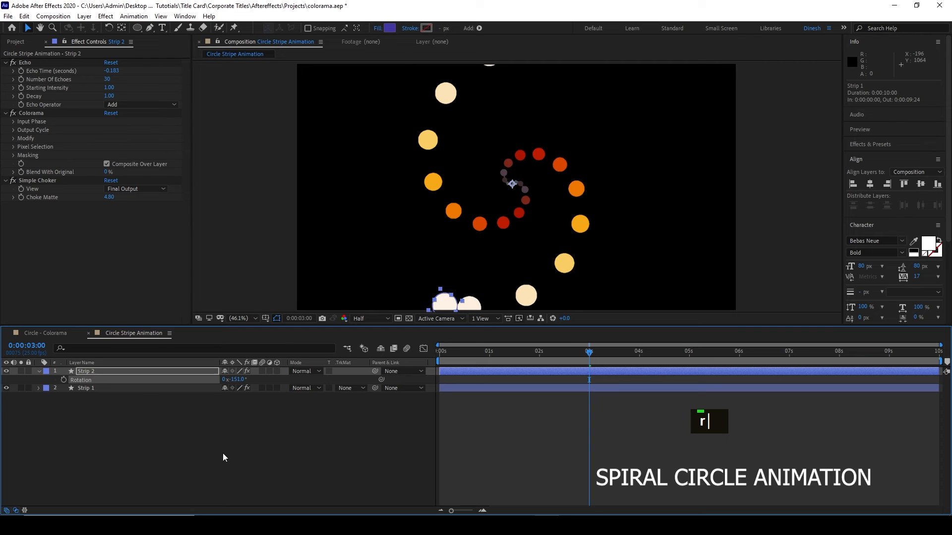
- Duplicate the Strip 2 layer, set the new copy's Rotation to -276° and deselect it
{"action": "left_click", "coordinate": [144, 373]}
{"action": "key", "text": "ctrl+d"}
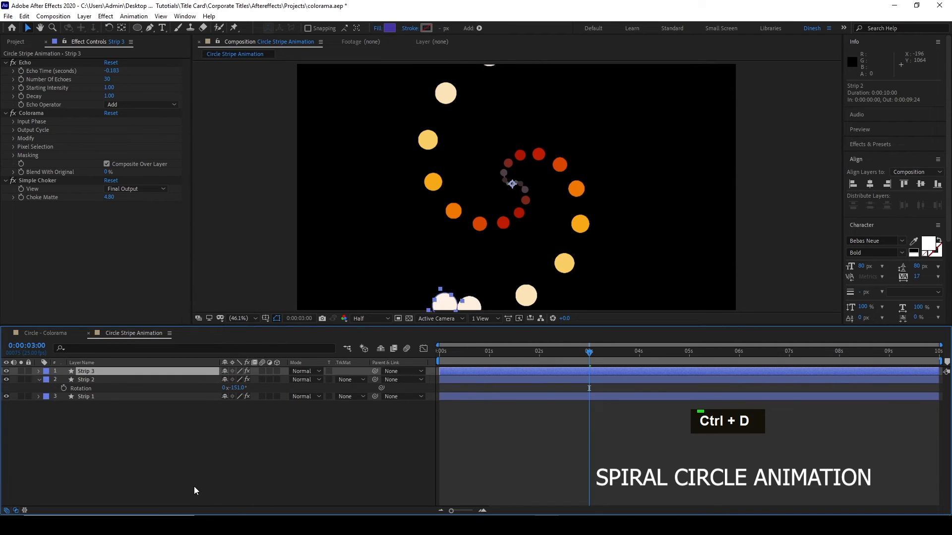
{"action": "key", "text": "r"}
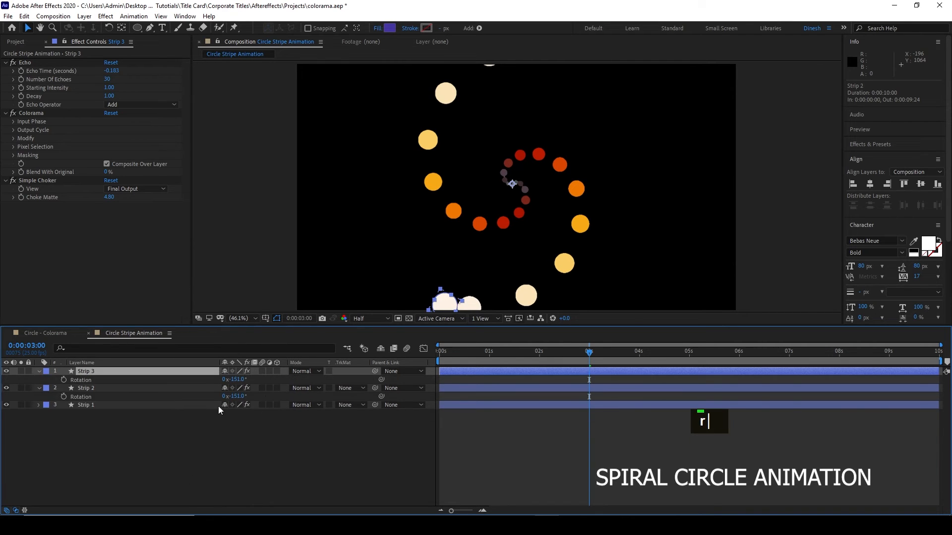
{"action": "left_click_drag", "start_coordinate": [237, 379], "coordinate": [186, 389]}
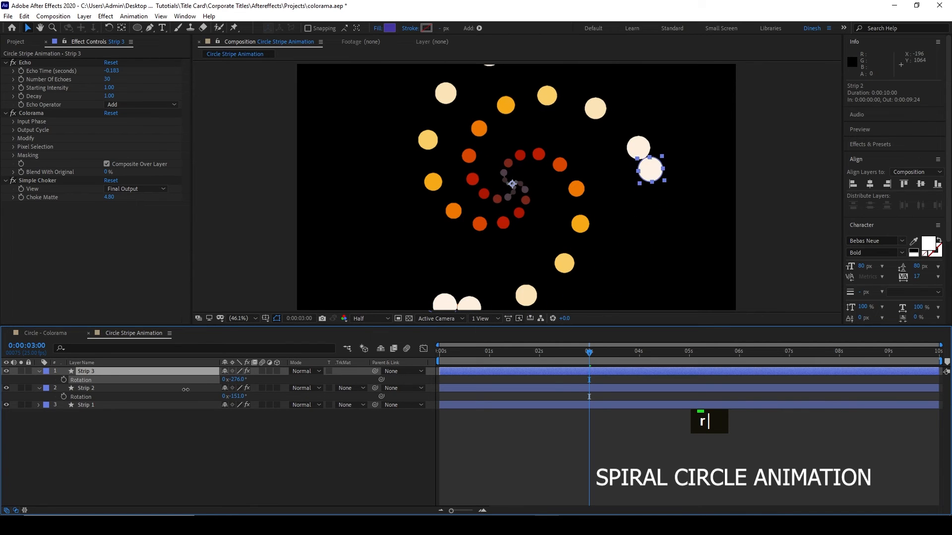
{"action": "left_click", "coordinate": [264, 505]}
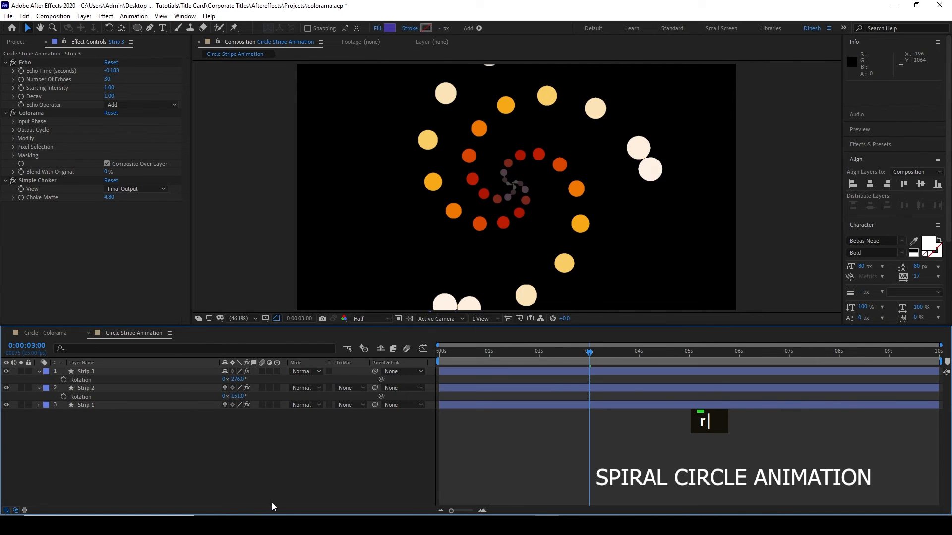
- Preview the three-armed spiral from the start to check the spacing between the strips
{"action": "key", "text": "Home"}
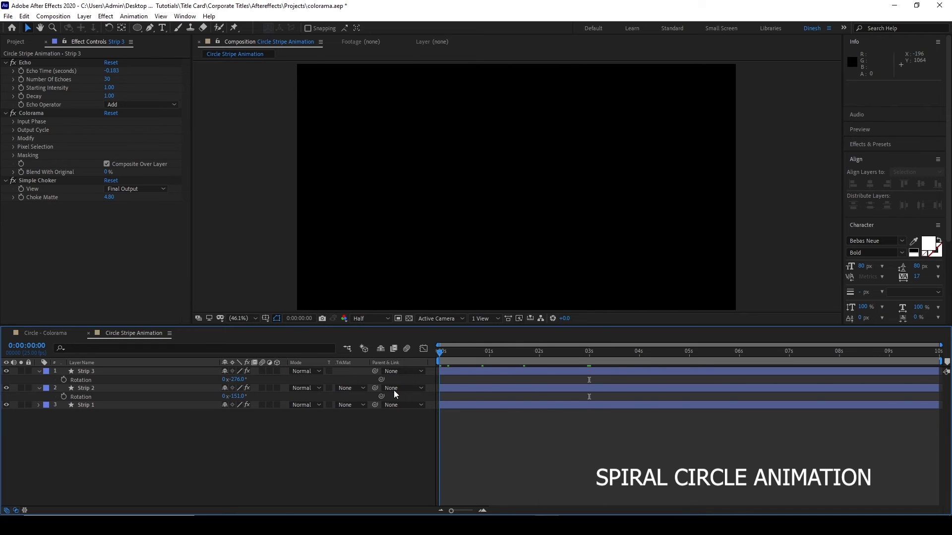
{"action": "key", "text": "space"}
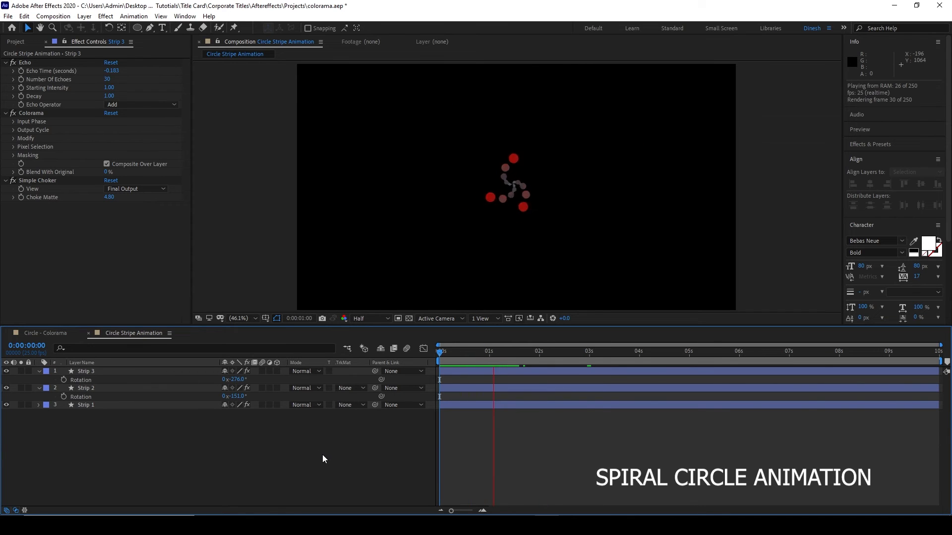
{"action": "key", "text": "space"}
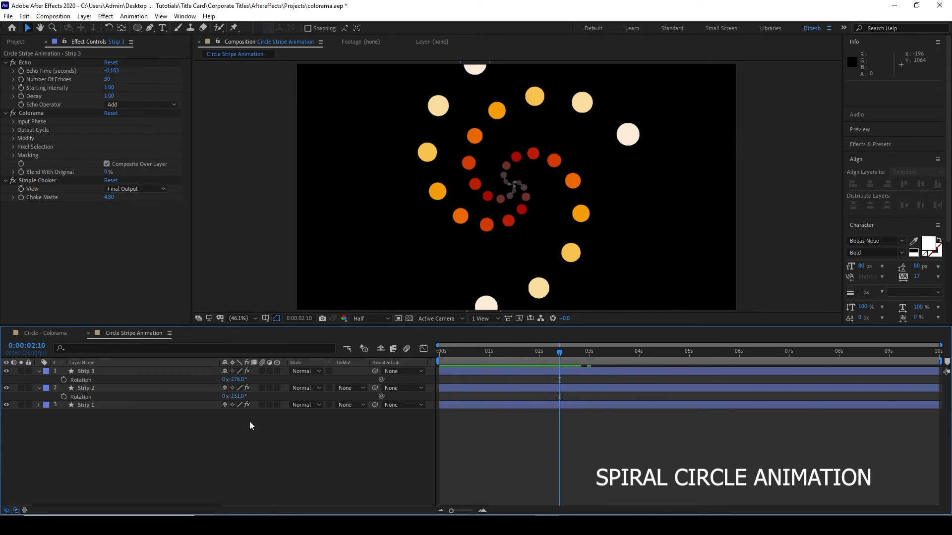
- Adjust Strip 3's Rotation to -245° and preview the spiral from the start
{"action": "left_click_drag", "start_coordinate": [241, 379], "coordinate": [291, 422]}
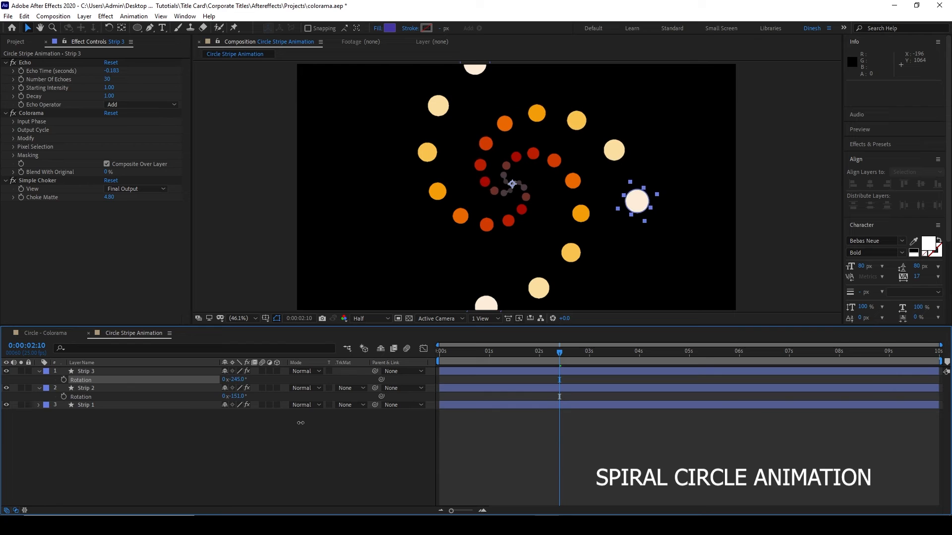
{"action": "left_click", "coordinate": [563, 371]}
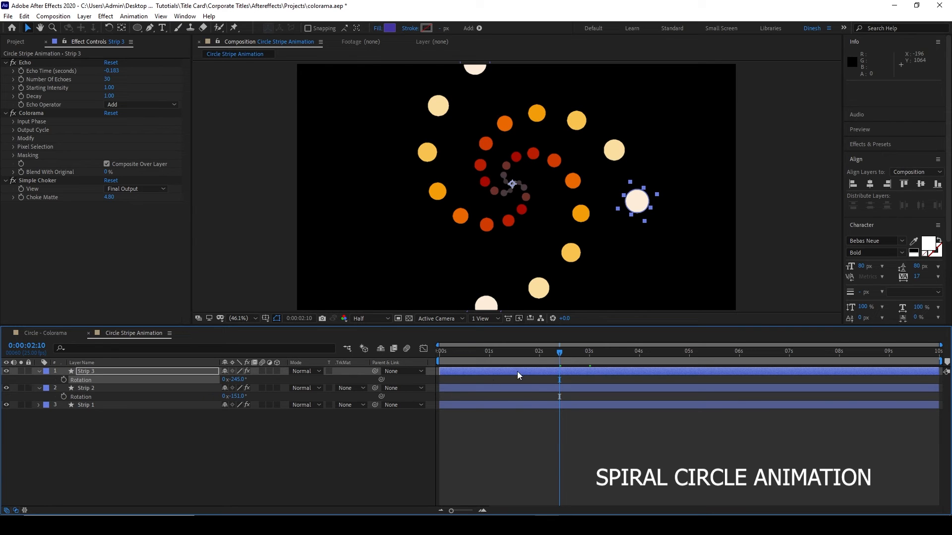
{"action": "left_click_drag", "start_coordinate": [559, 358], "coordinate": [399, 398]}
{"action": "key", "text": "space"}
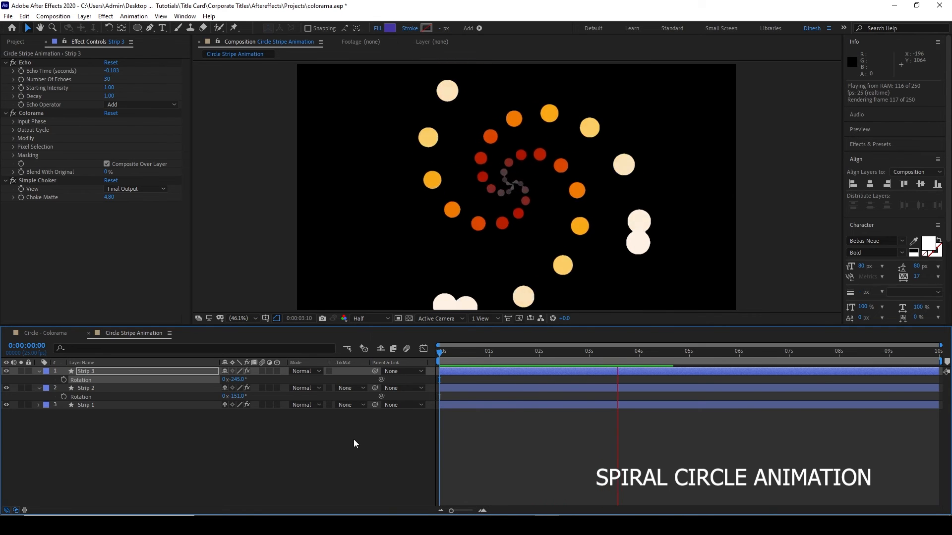
{"action": "key", "text": "space"}
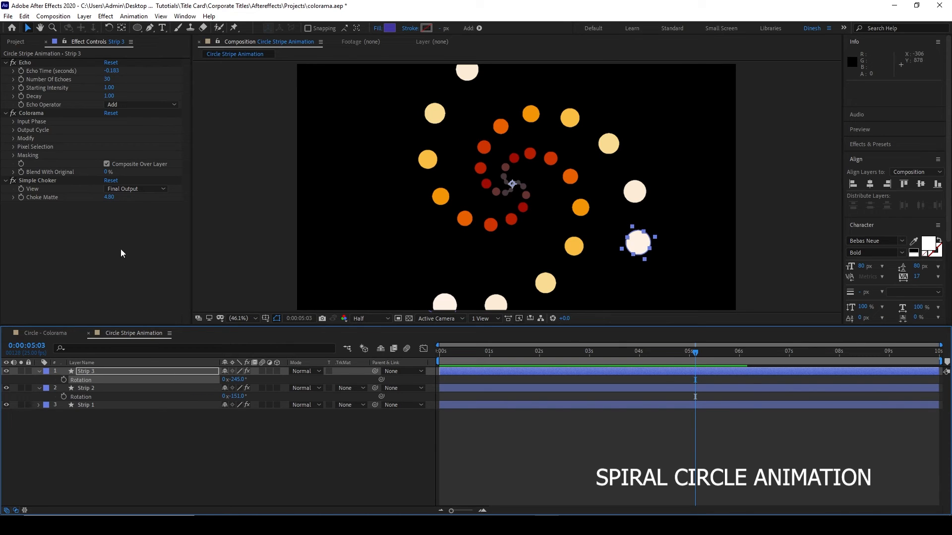
- Expand Colorama's Output Cycle on Strip 3 and change the colour wheel's topmost stop to black
{"action": "left_click", "coordinate": [13, 131]}
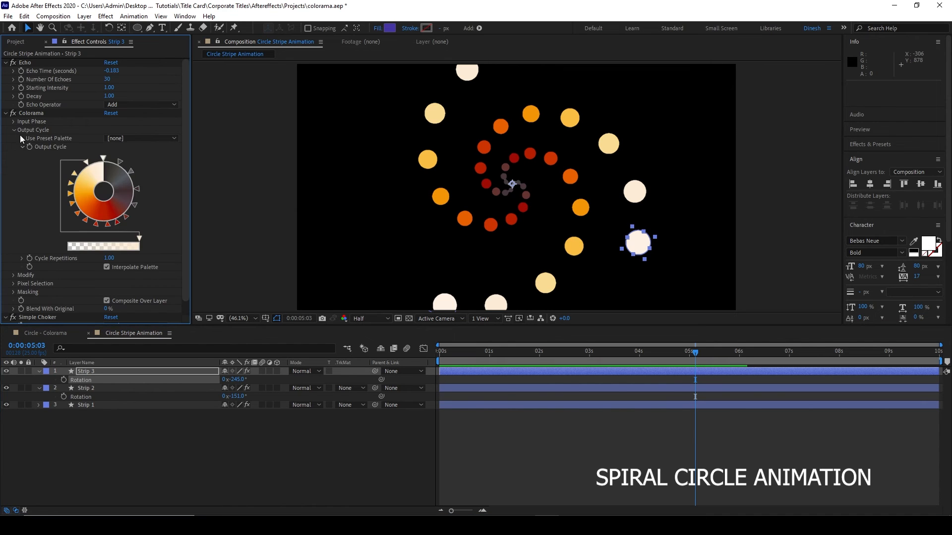
{"action": "double_click", "coordinate": [103, 159]}
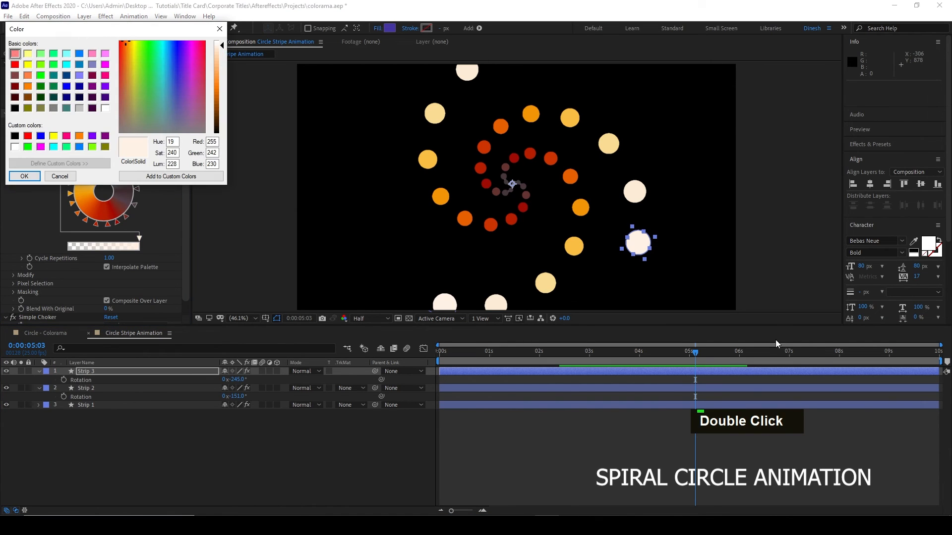
{"action": "left_click", "coordinate": [15, 136]}
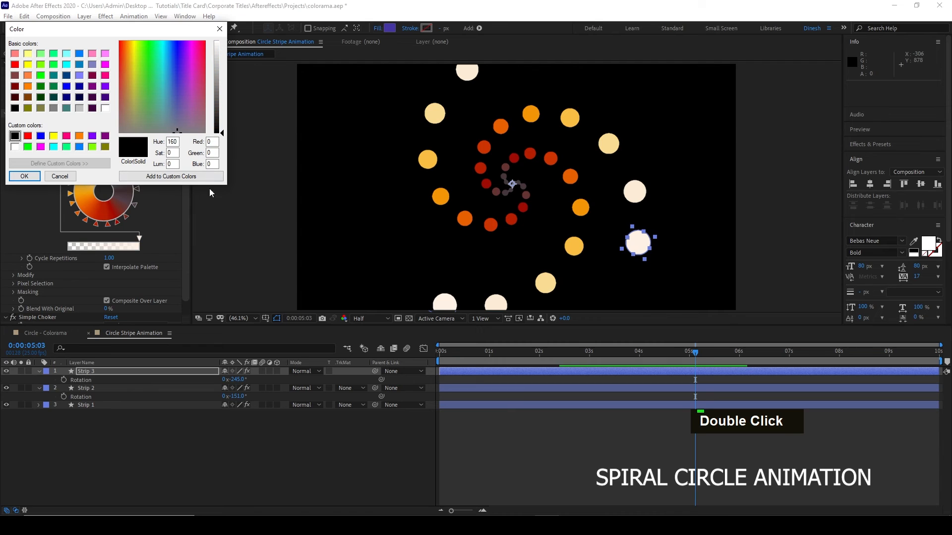
{"action": "left_click", "coordinate": [31, 174]}
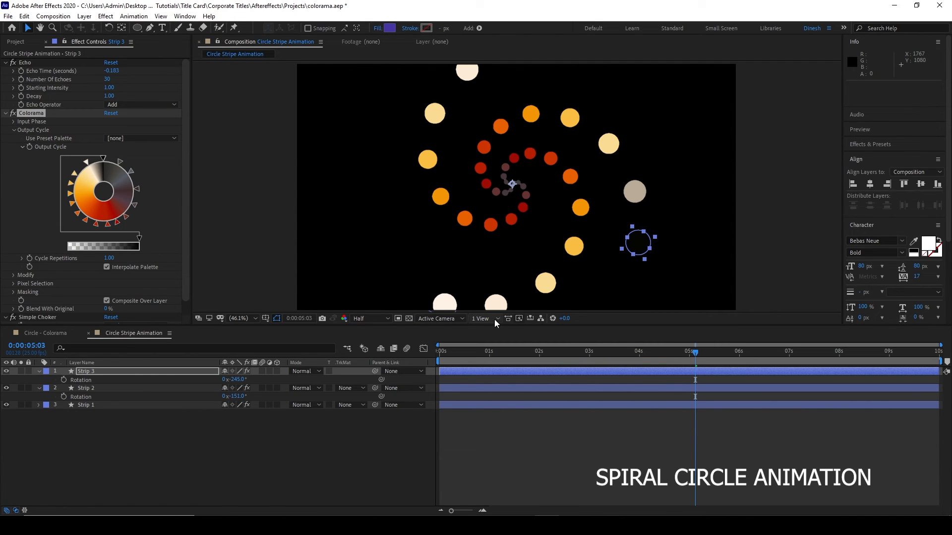
- Select Strip 2, expand Colorama's Output Cycle and change the colour wheel's topmost stop to black
{"action": "left_click", "coordinate": [448, 304]}
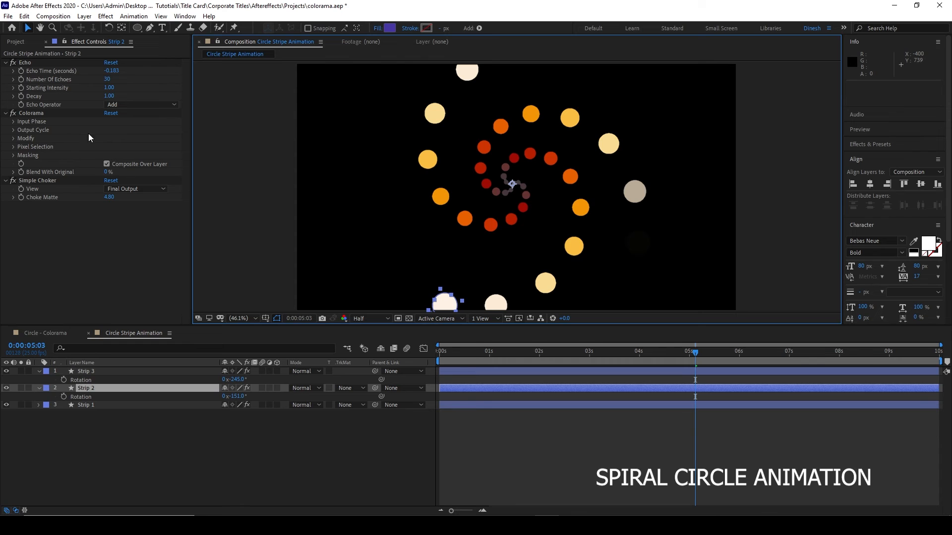
{"action": "left_click", "coordinate": [13, 130]}
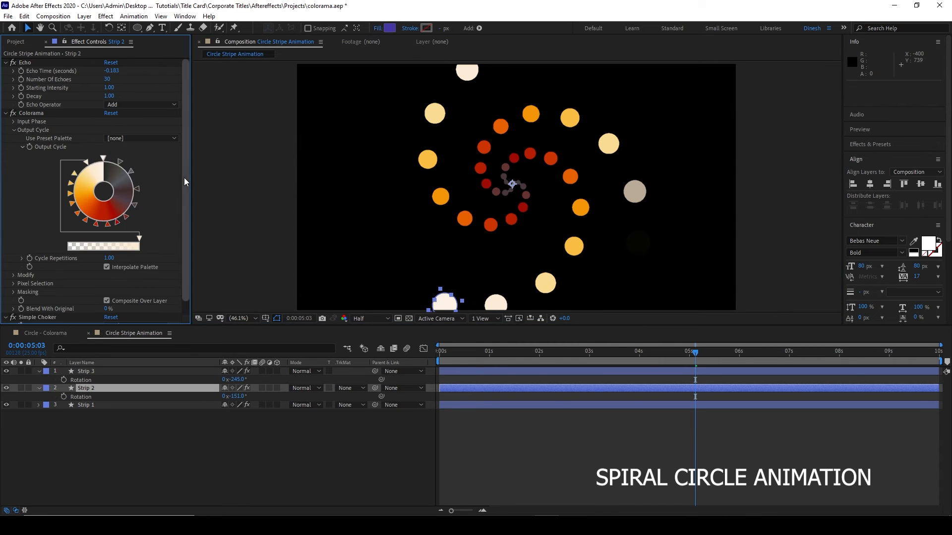
{"action": "double_click", "coordinate": [103, 158]}
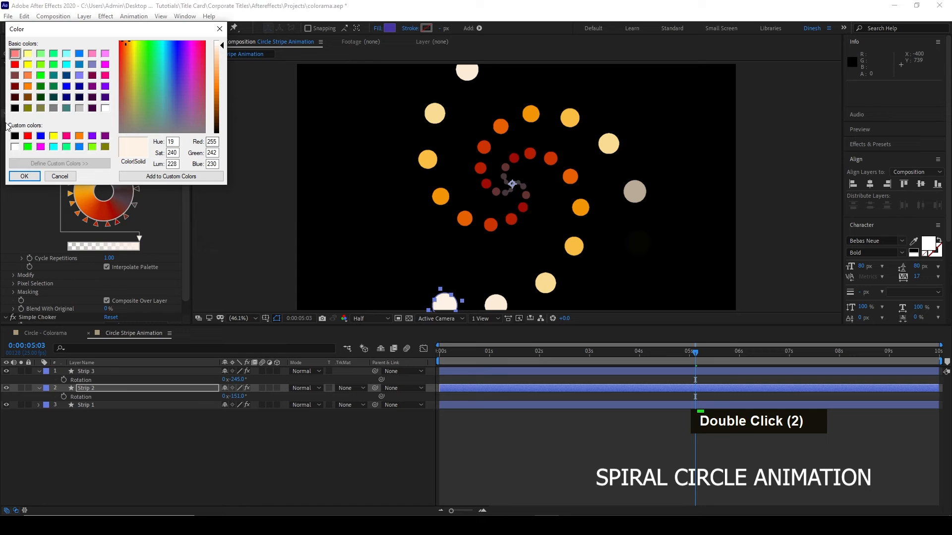
{"action": "left_click", "coordinate": [15, 136]}
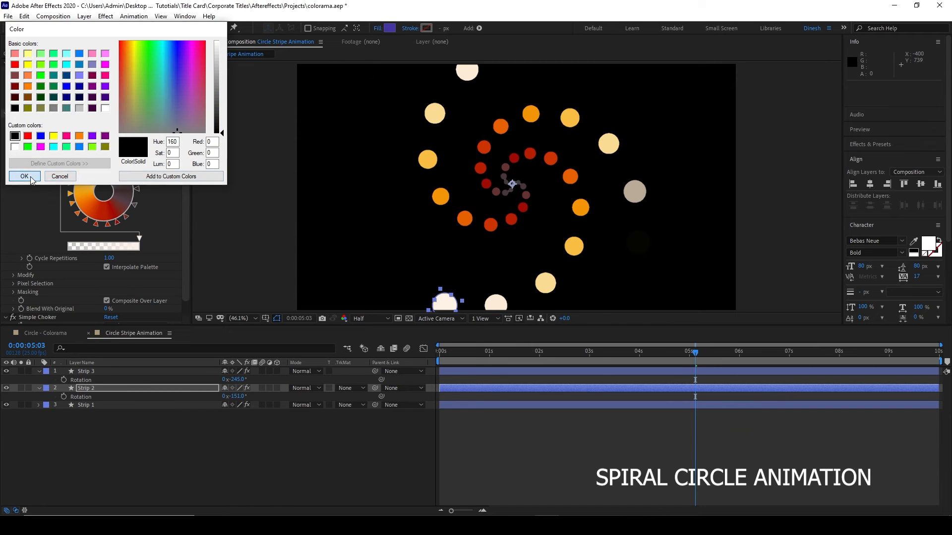
{"action": "key", "text": "Return"}
- Play the spiral from the beginning to check the strips with the black colour stops
{"action": "left_click_drag", "start_coordinate": [693, 353], "coordinate": [368, 453]}
{"action": "key", "text": "space"}
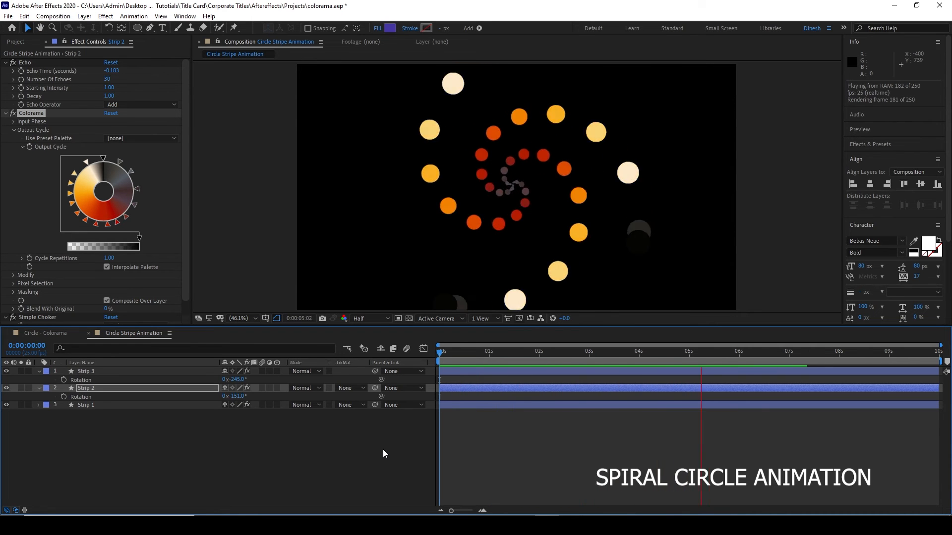
{"action": "key", "text": "space"}
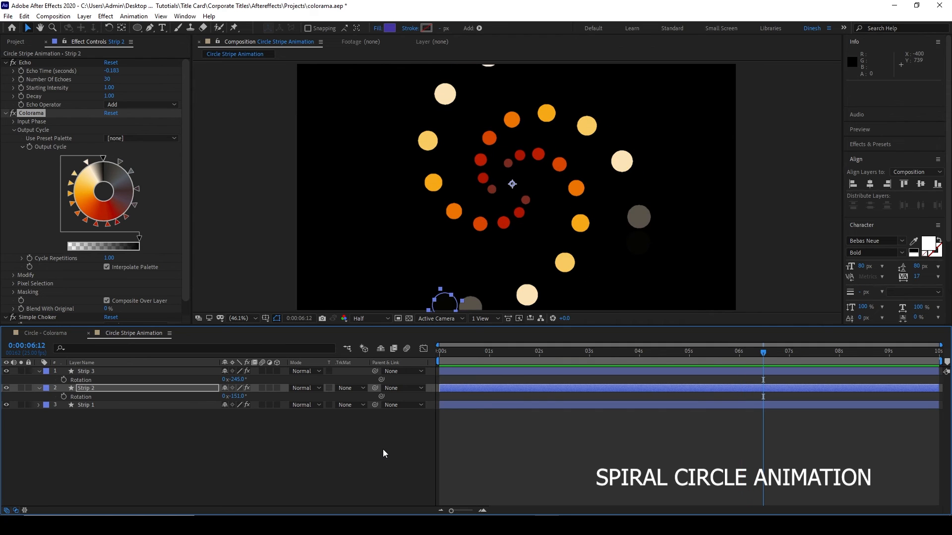
- Select all three Strip layers, scale them up to 218% and deselect them
{"action": "key", "text": "ctrl+a"}
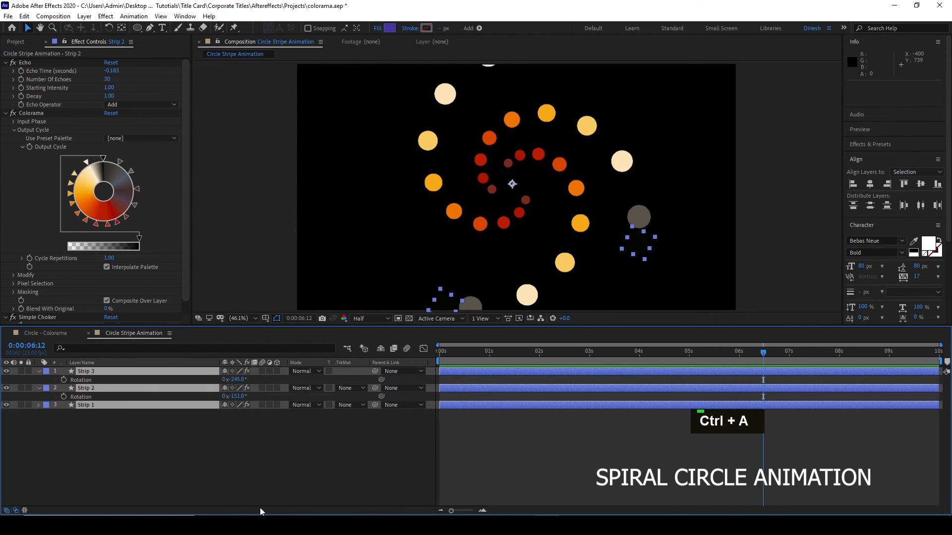
{"action": "key", "text": "s"}
{"action": "left_click_drag", "start_coordinate": [239, 414], "coordinate": [312, 433]}
{"action": "left_click", "coordinate": [319, 438]}
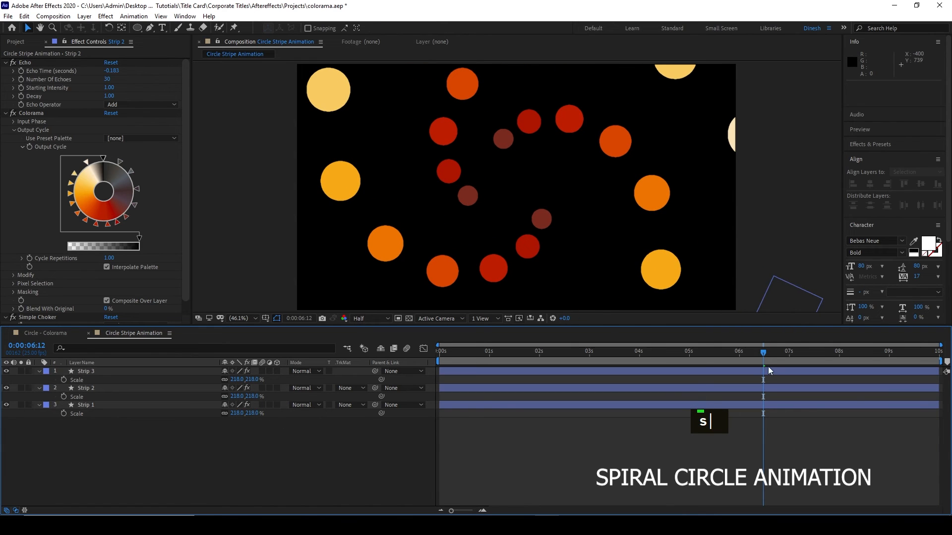
- Preview the enlarged spiral from near the start and switch to the Circle - Colorama composition
{"action": "left_click_drag", "start_coordinate": [761, 354], "coordinate": [429, 394]}
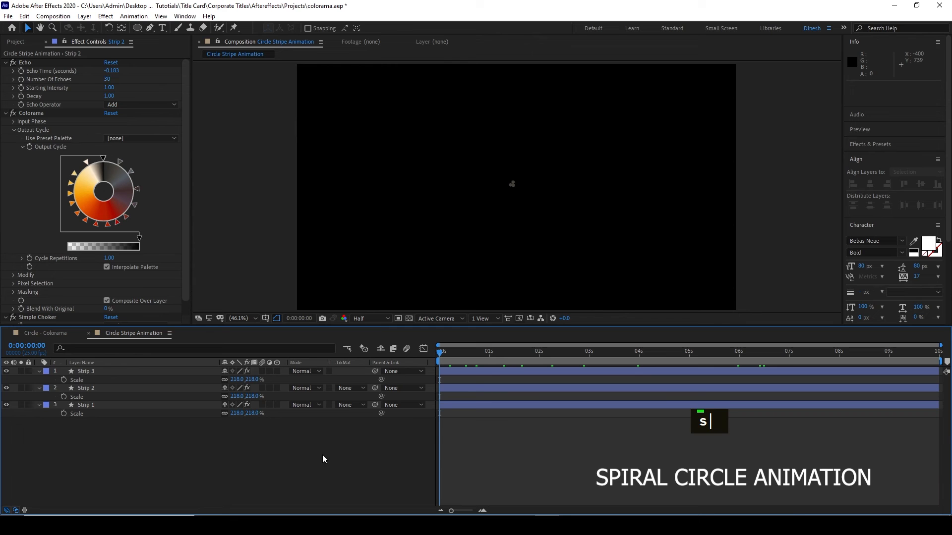
{"action": "key", "text": "Page_Down"}
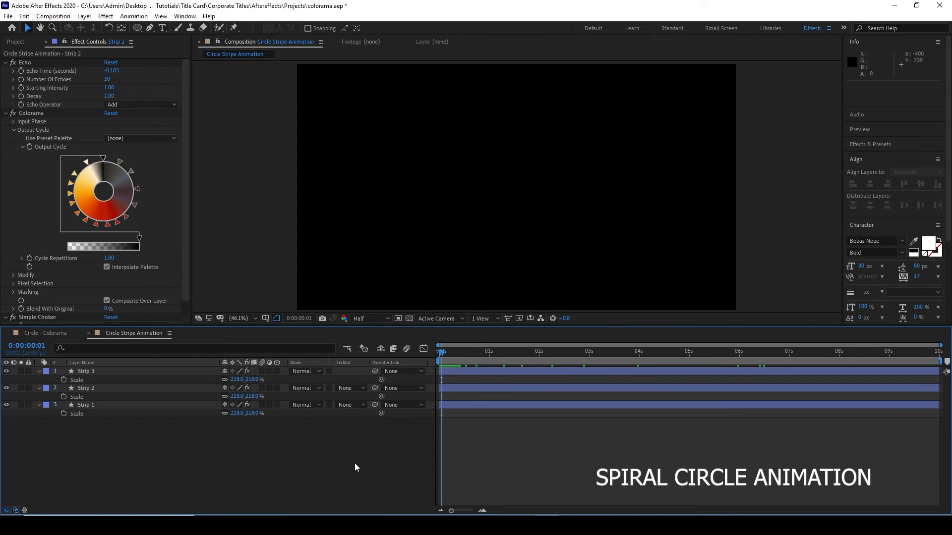
{"action": "key", "text": "space"}
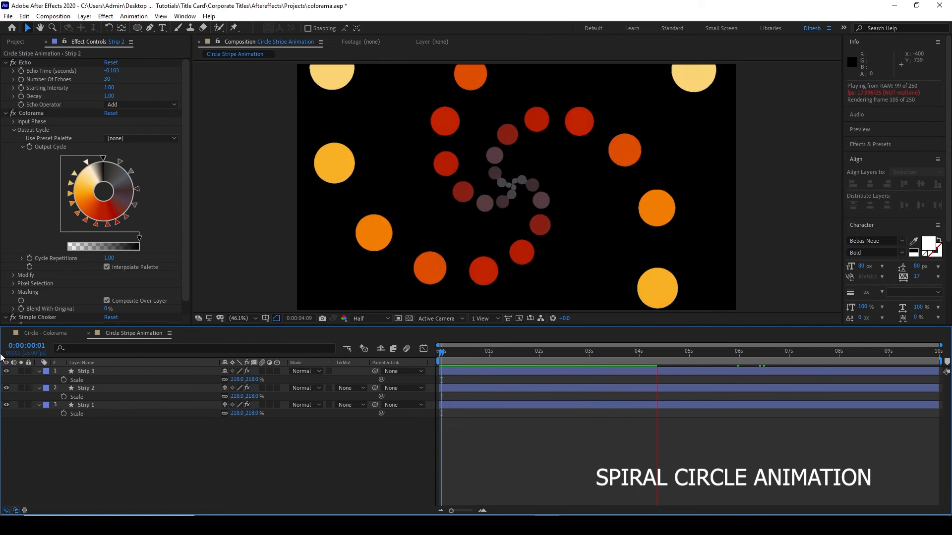
{"action": "left_click", "coordinate": [47, 332]}
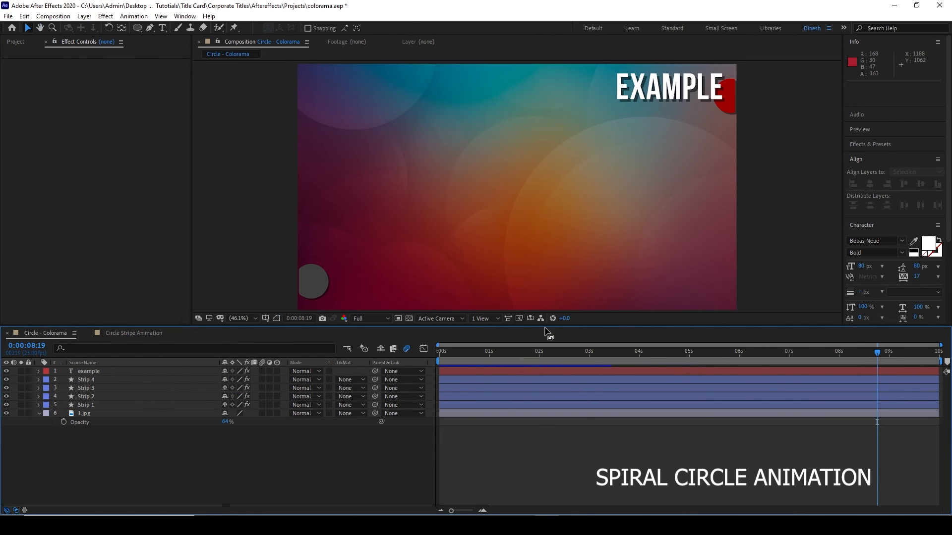
- Preview the Circle - Colorama composition, switch to Circle Stripe Animation and play its spiral from near the start
{"action": "key", "text": "space"}
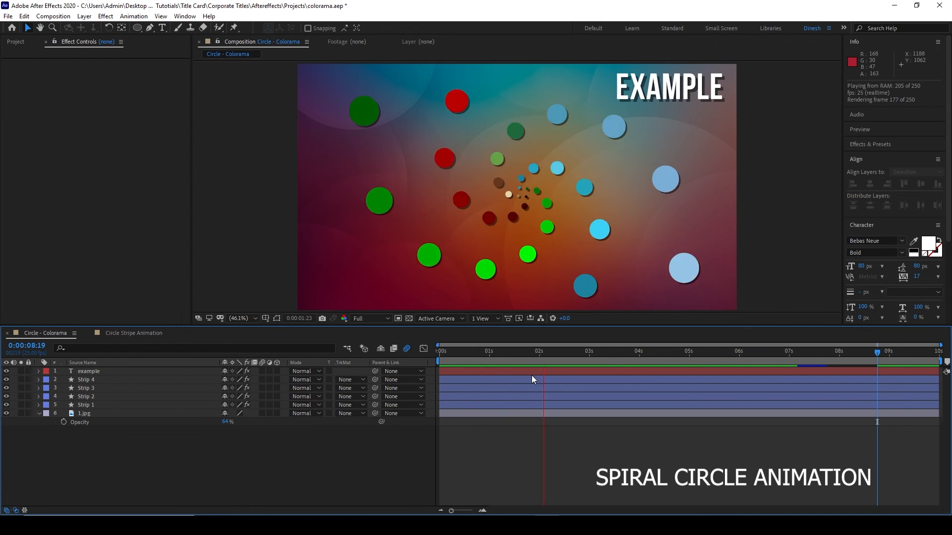
{"action": "left_click", "coordinate": [130, 333]}
{"action": "left_click_drag", "start_coordinate": [673, 352], "coordinate": [475, 409]}
{"action": "key", "text": "space"}
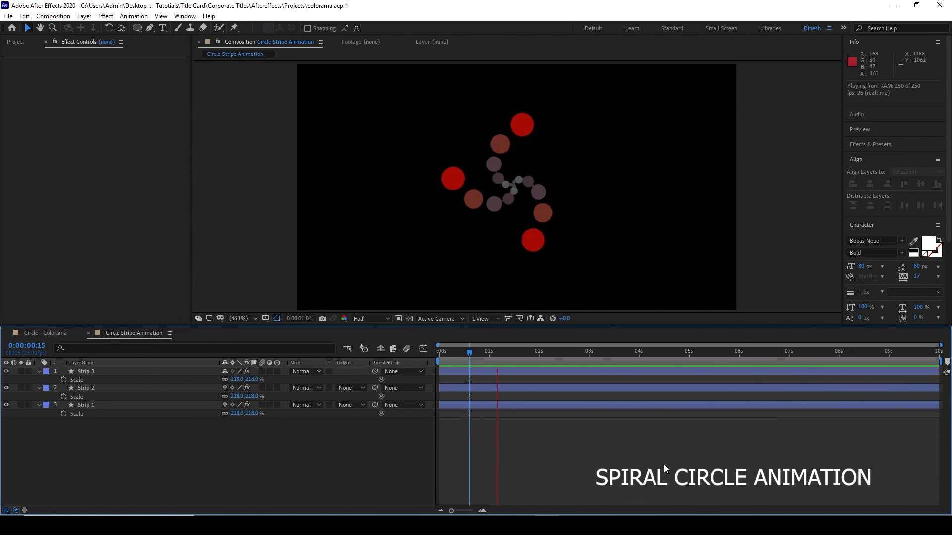
- Add 1.jpg from the project as the bottom layer of Circle Stripe Animation and lower its opacity to 46%
{"action": "left_click", "coordinate": [16, 42]}
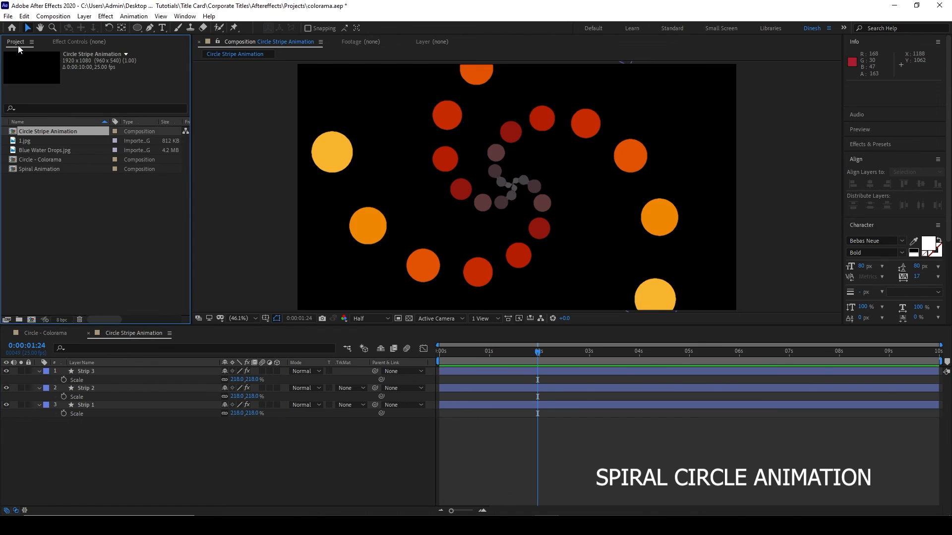
{"action": "left_click_drag", "start_coordinate": [51, 129], "coordinate": [110, 460]}
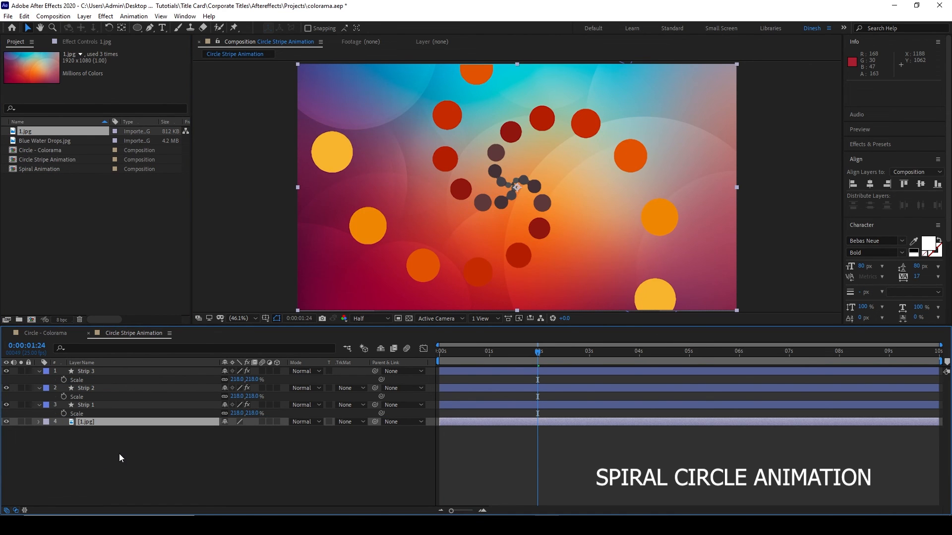
{"action": "key", "text": "t"}
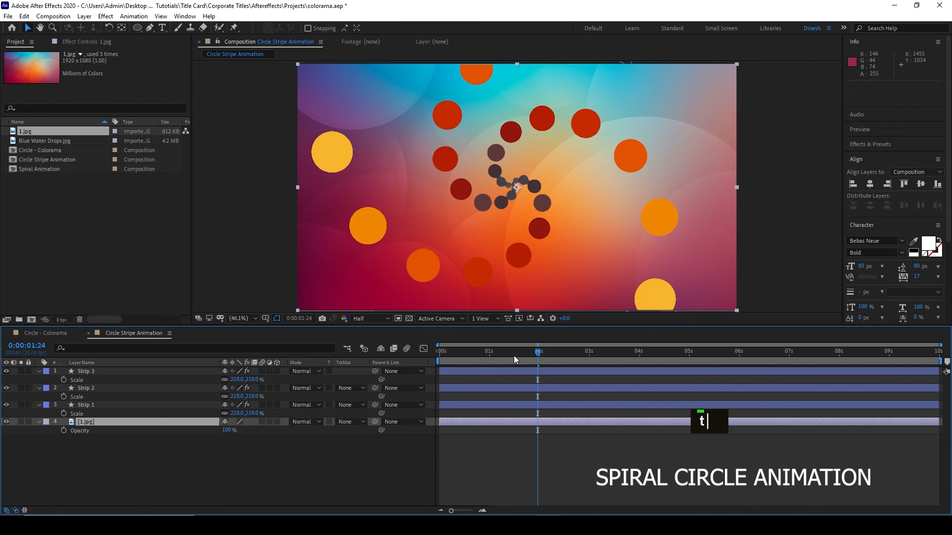
{"action": "left_click_drag", "start_coordinate": [228, 431], "coordinate": [208, 439]}
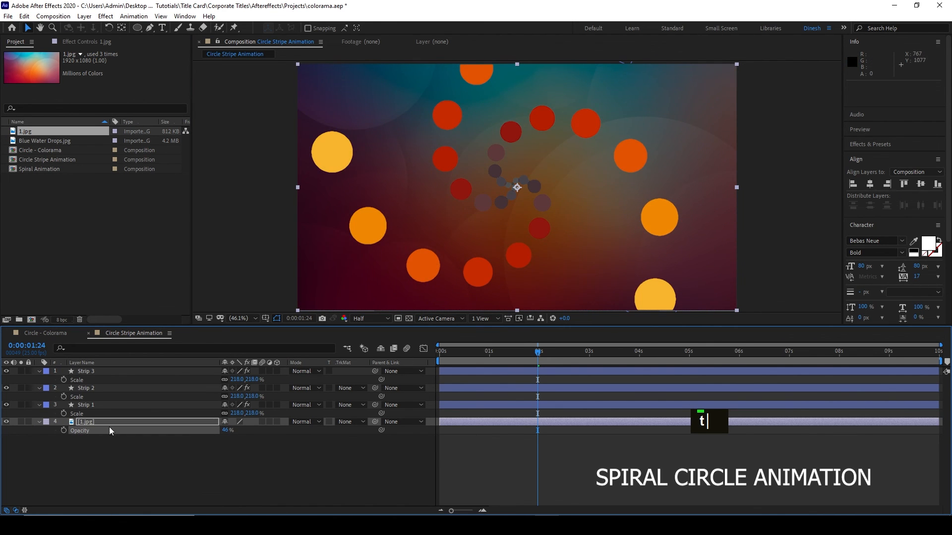
- Apply the Drop Shadow effect to the Strip 1 layer and set the shadow distance to 25
{"action": "left_click", "coordinate": [115, 407]}
{"action": "key", "text": "ctrl+space"}
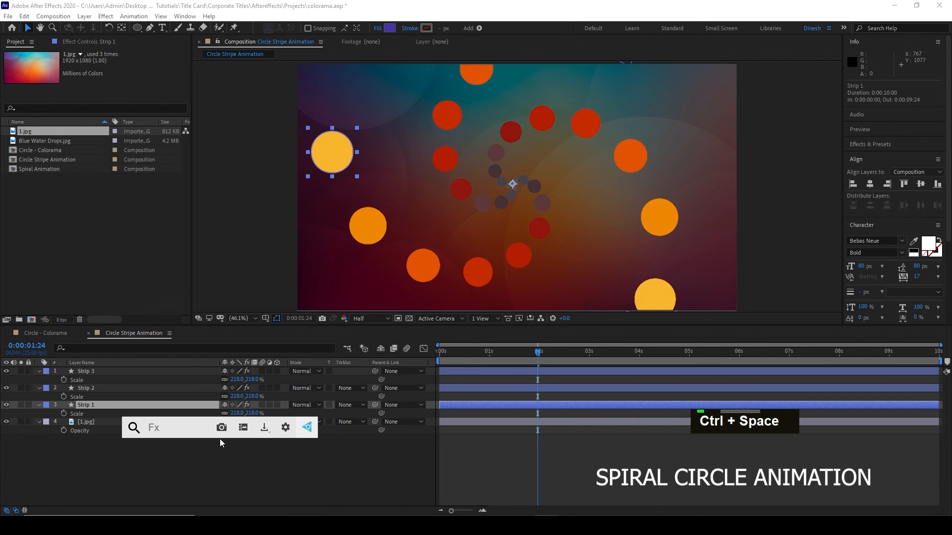
{"action": "type", "text": "drop"}
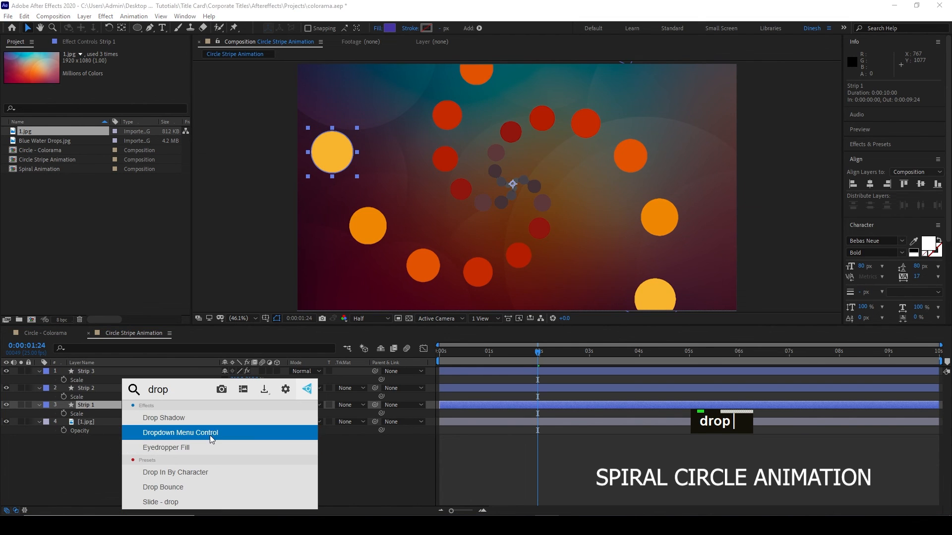
{"action": "left_click", "coordinate": [208, 427]}
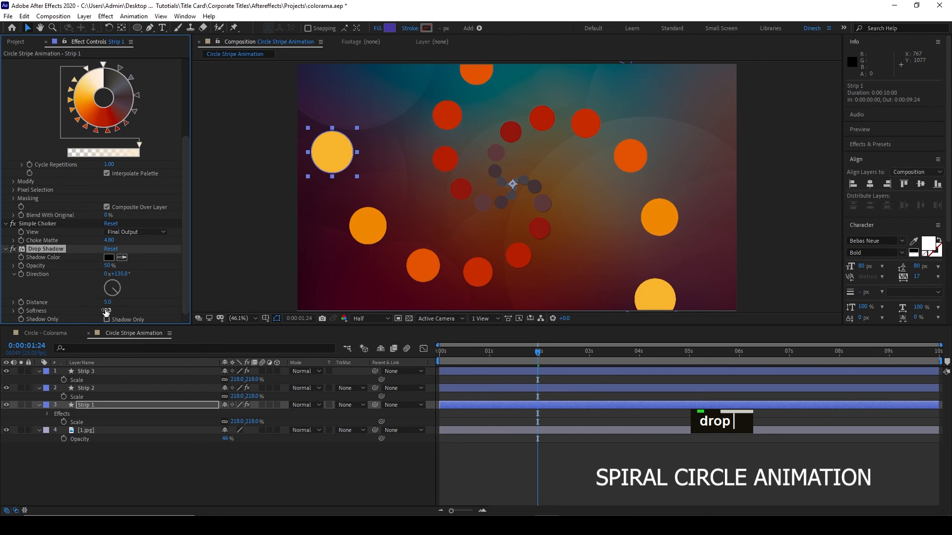
{"action": "left_click_drag", "start_coordinate": [109, 302], "coordinate": [121, 305]}
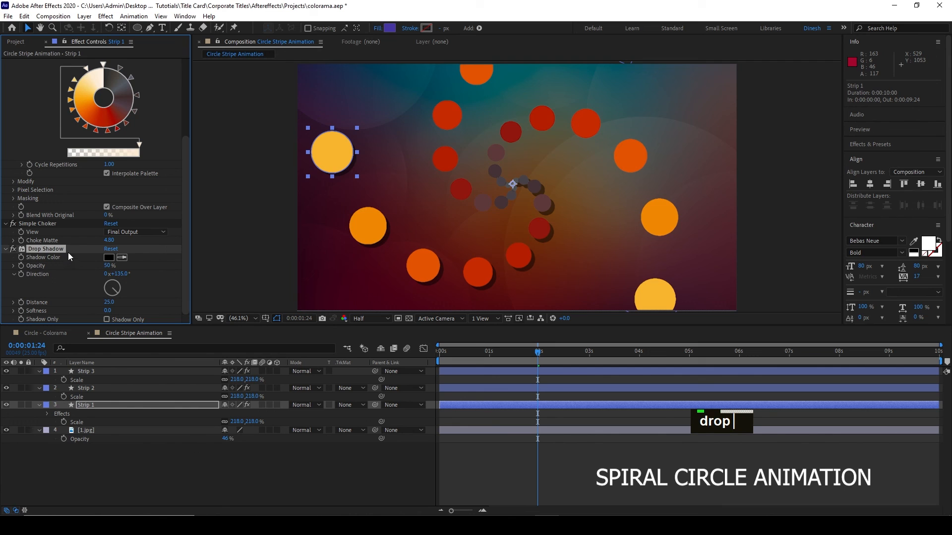
- Copy Strip 1's Drop Shadow effect to the Strip 2 and Strip 3 layers and deselect them
{"action": "key", "text": "ctrl+c"}
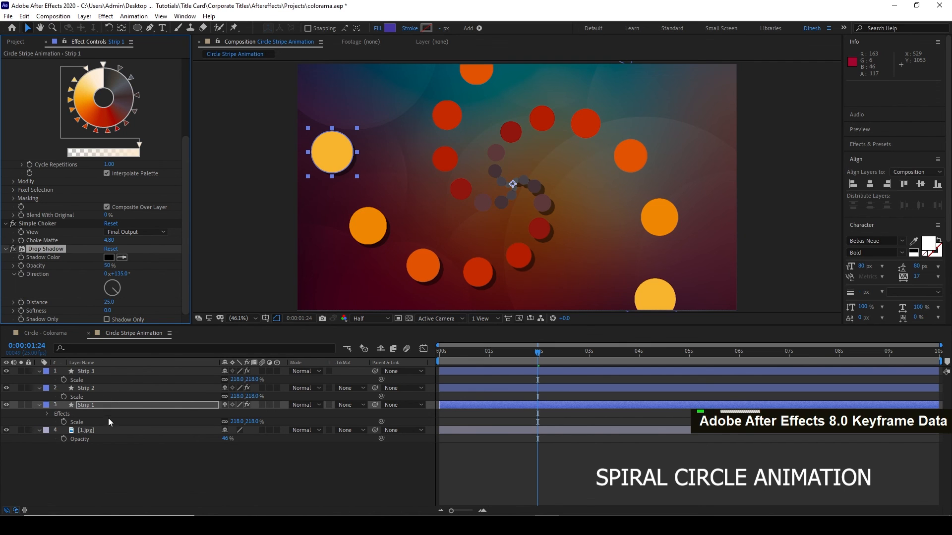
{"action": "left_click", "coordinate": [111, 388]}
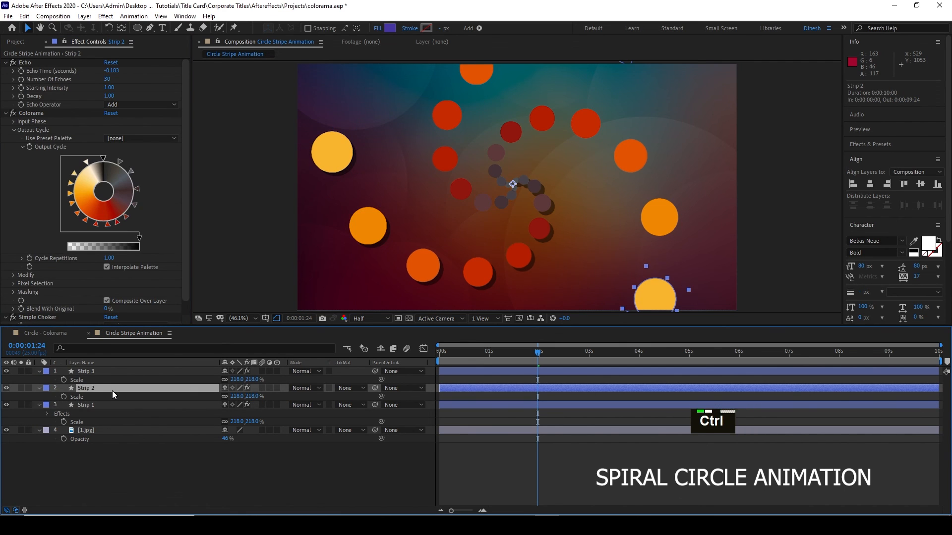
{"action": "key", "text": "ctrl+v"}
{"action": "left_click", "coordinate": [115, 371]}
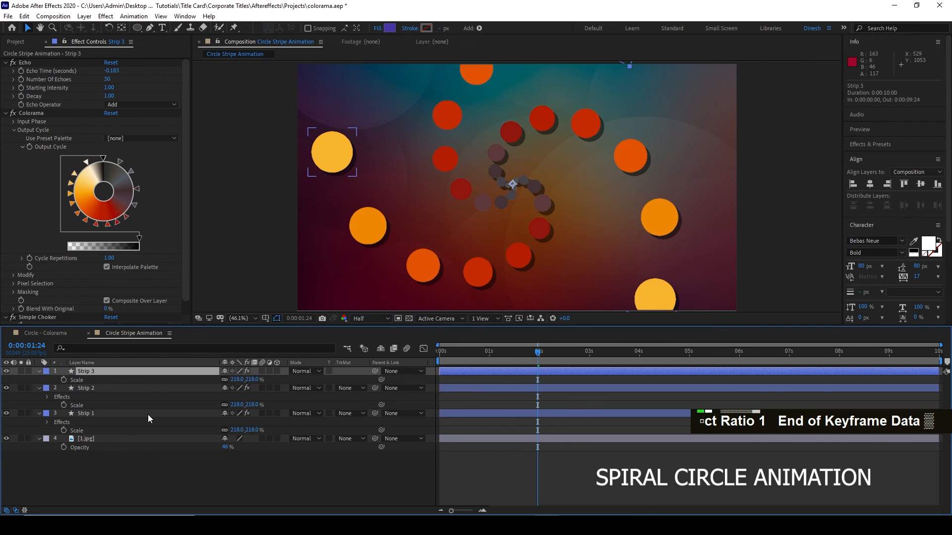
{"action": "key", "text": "ctrl+v"}
{"action": "left_click", "coordinate": [374, 492]}
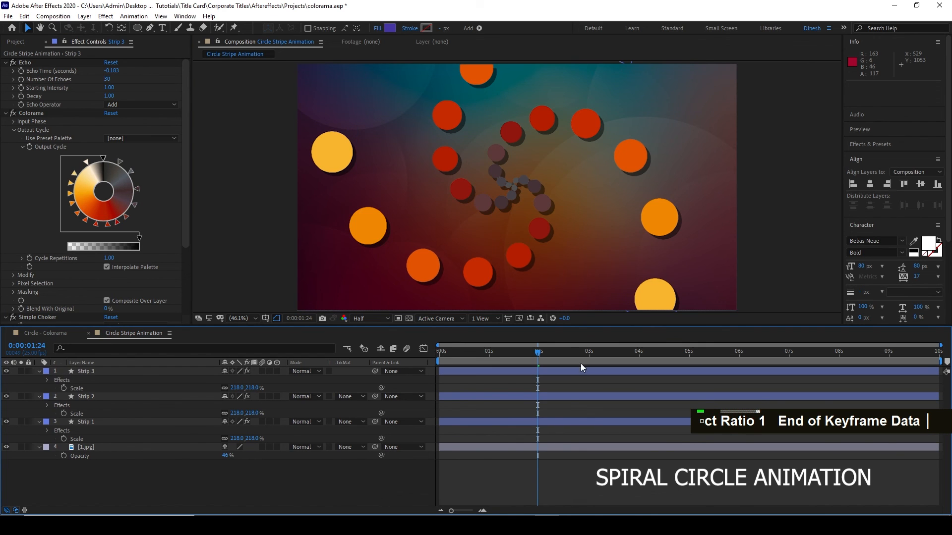
- Play the composition from the first frame to check the shadowed spiral over the background image
{"action": "left_click_drag", "start_coordinate": [540, 352], "coordinate": [356, 424]}
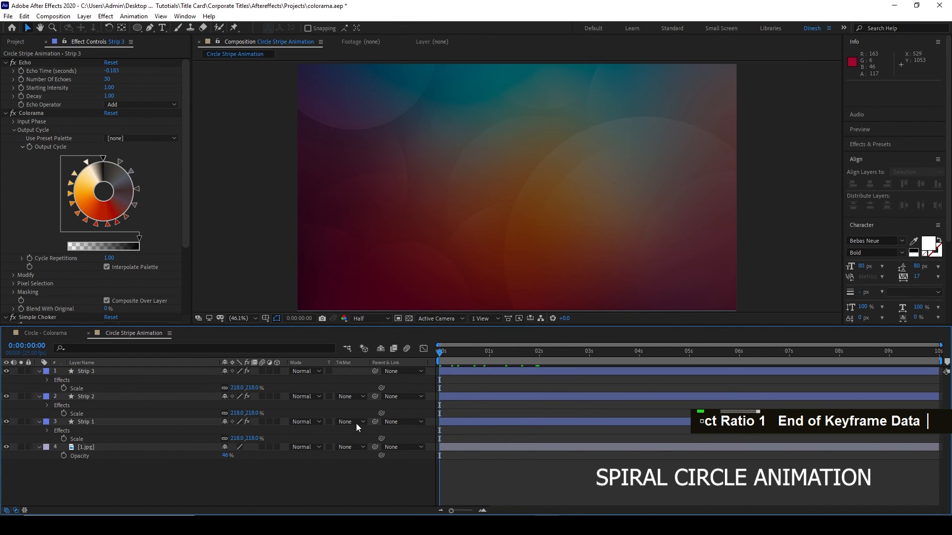
{"action": "key", "text": "space"}
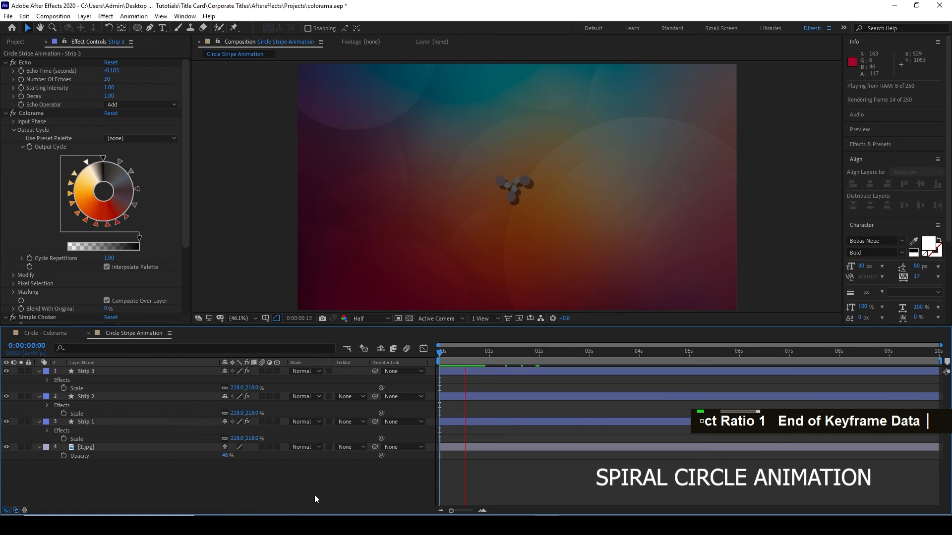